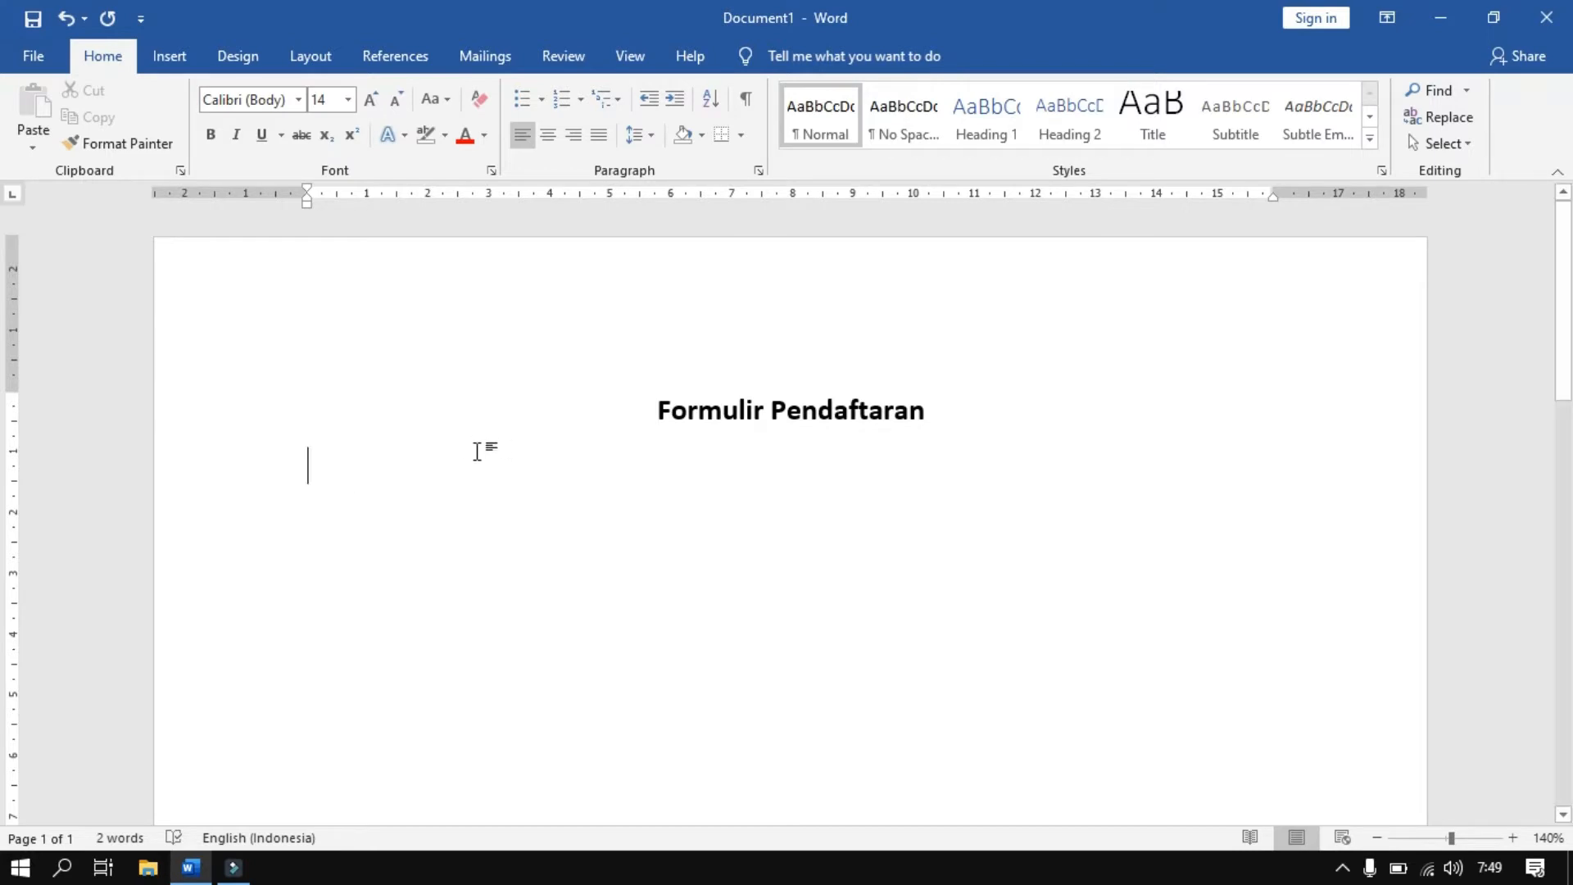
Step: Enter the heading "Indentitas Pendaftar:" below the title, with the labels "Nama:" and "Alamat:" on separate lines beneath it
type("Indentitas")
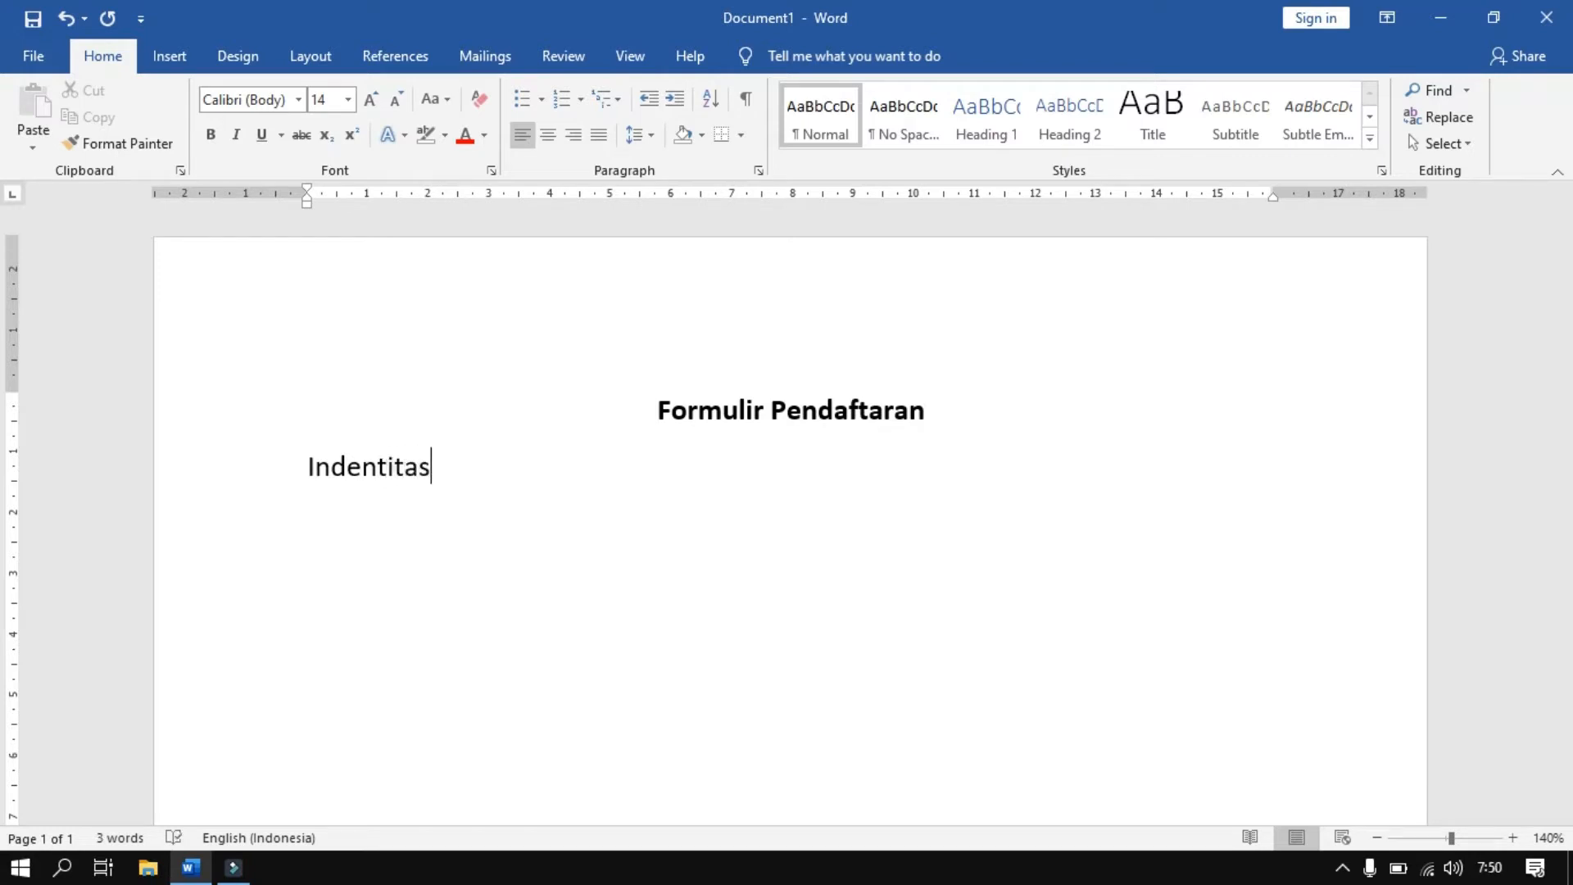
type(" Pendaftar")
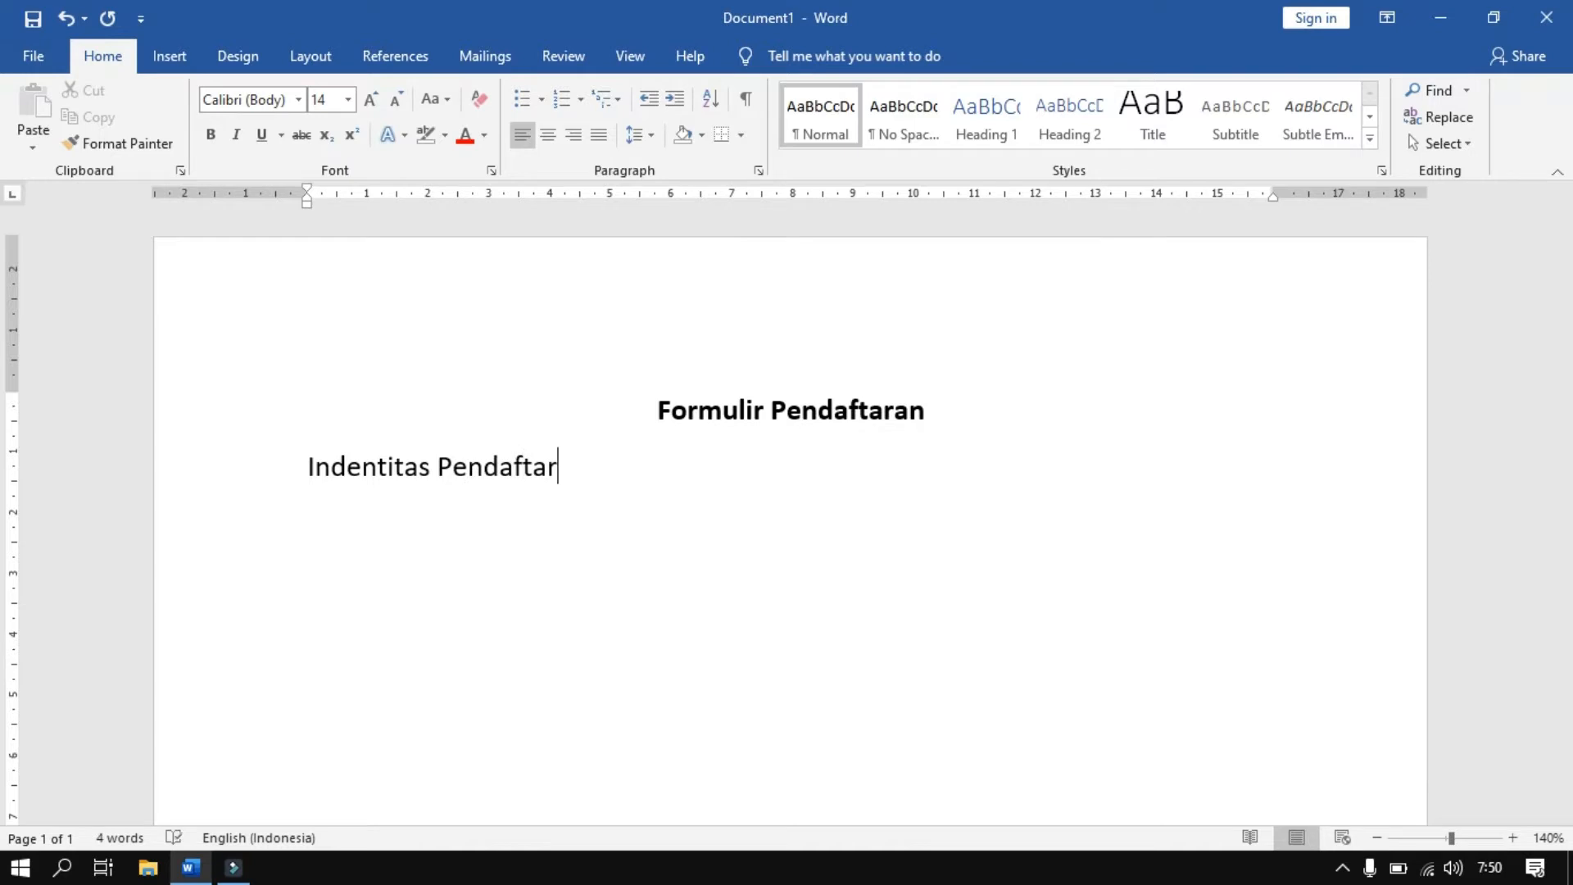
type(":")
key("Return")
type("Nama:")
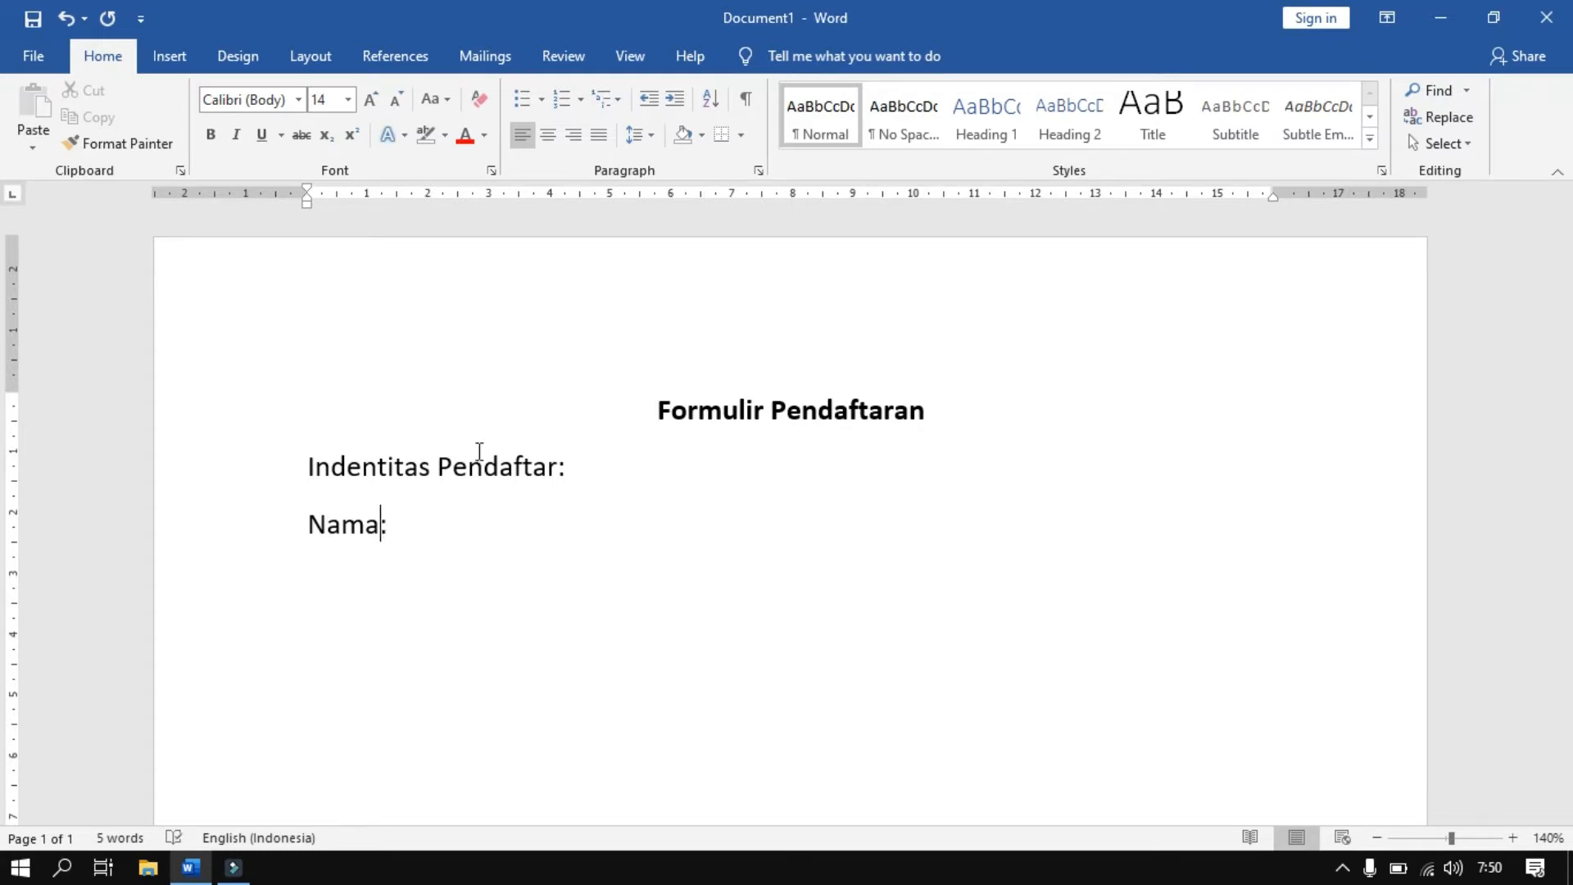
key("Return")
type("Alamat:")
key("Return")
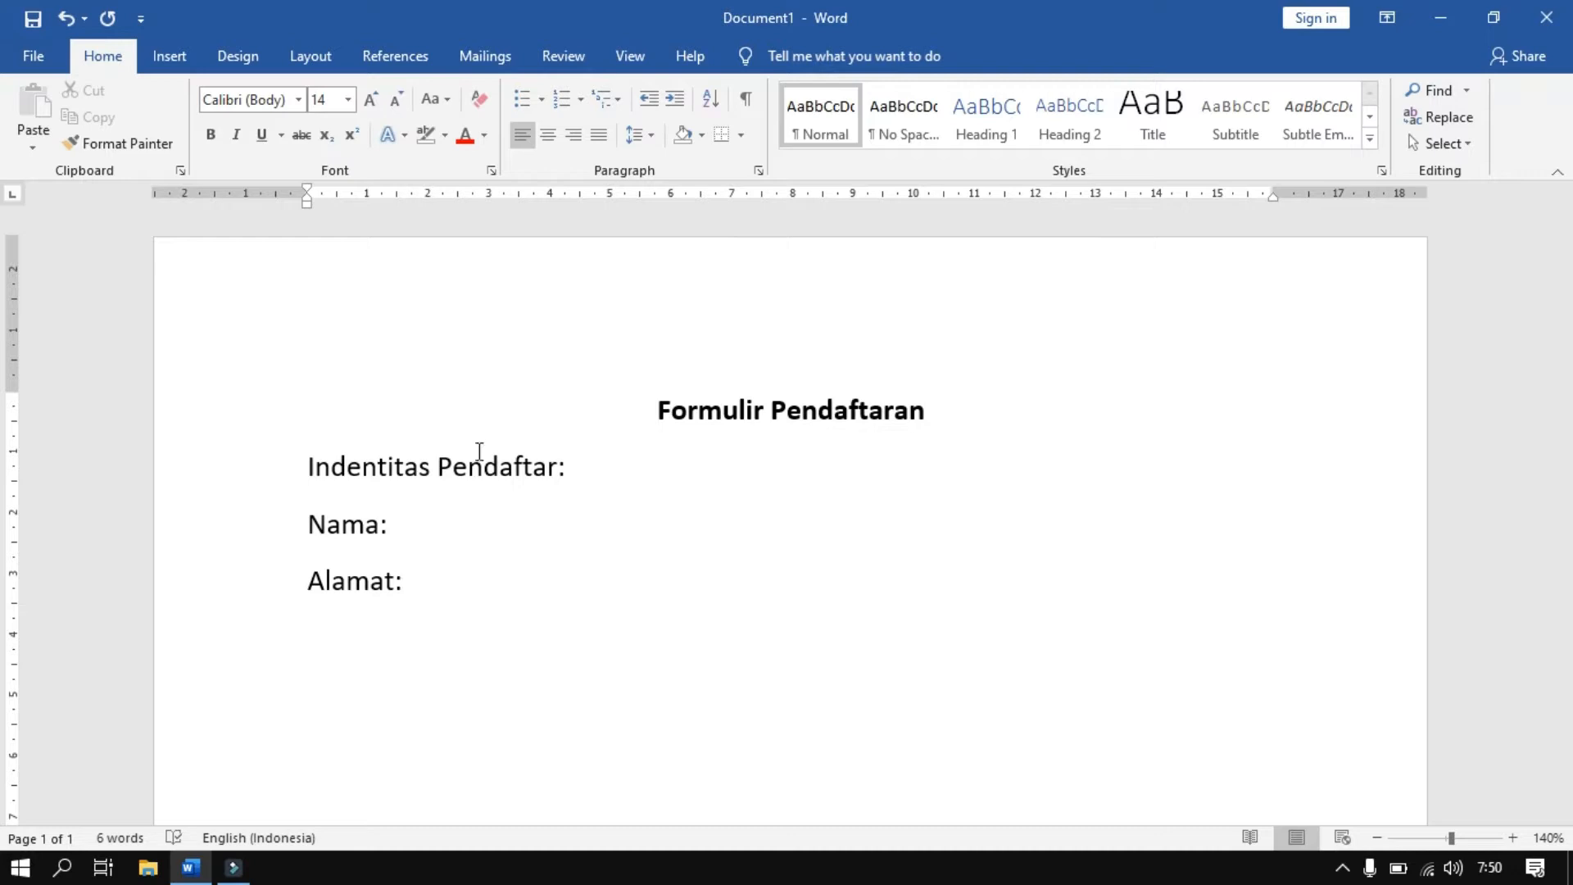
Step: Add the labels "Jenis Kelamin:", "Tempat Lahir:" and "Tanggal Lahir:" on separate lines below Alamat
type("Jenis Kelamin:")
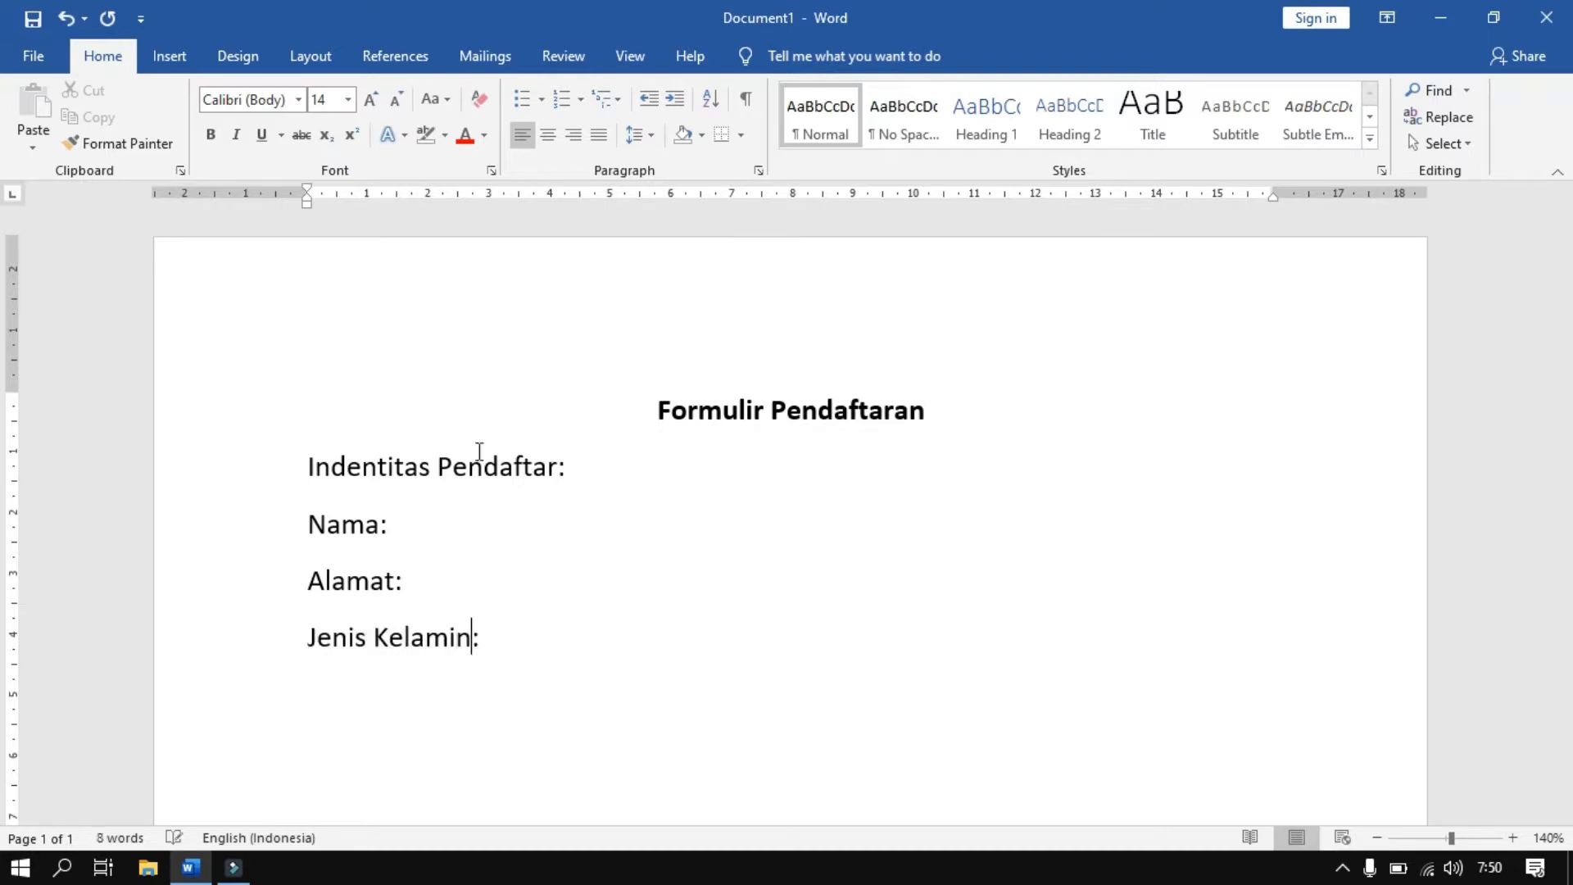
key("Return")
type("Tempat ")
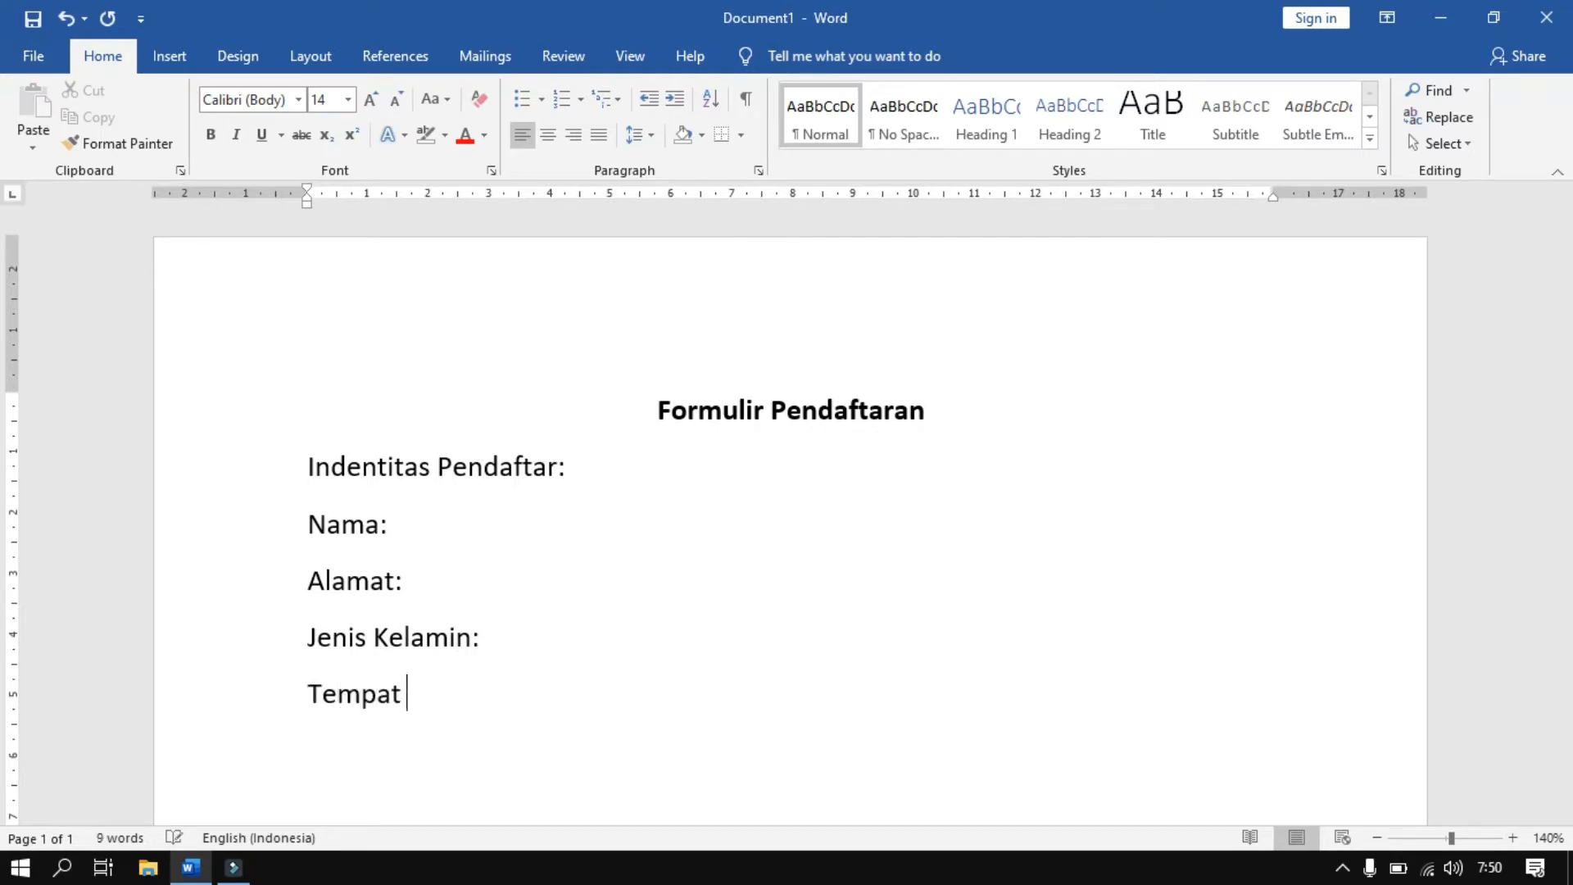
type("Lahir:")
key("Return")
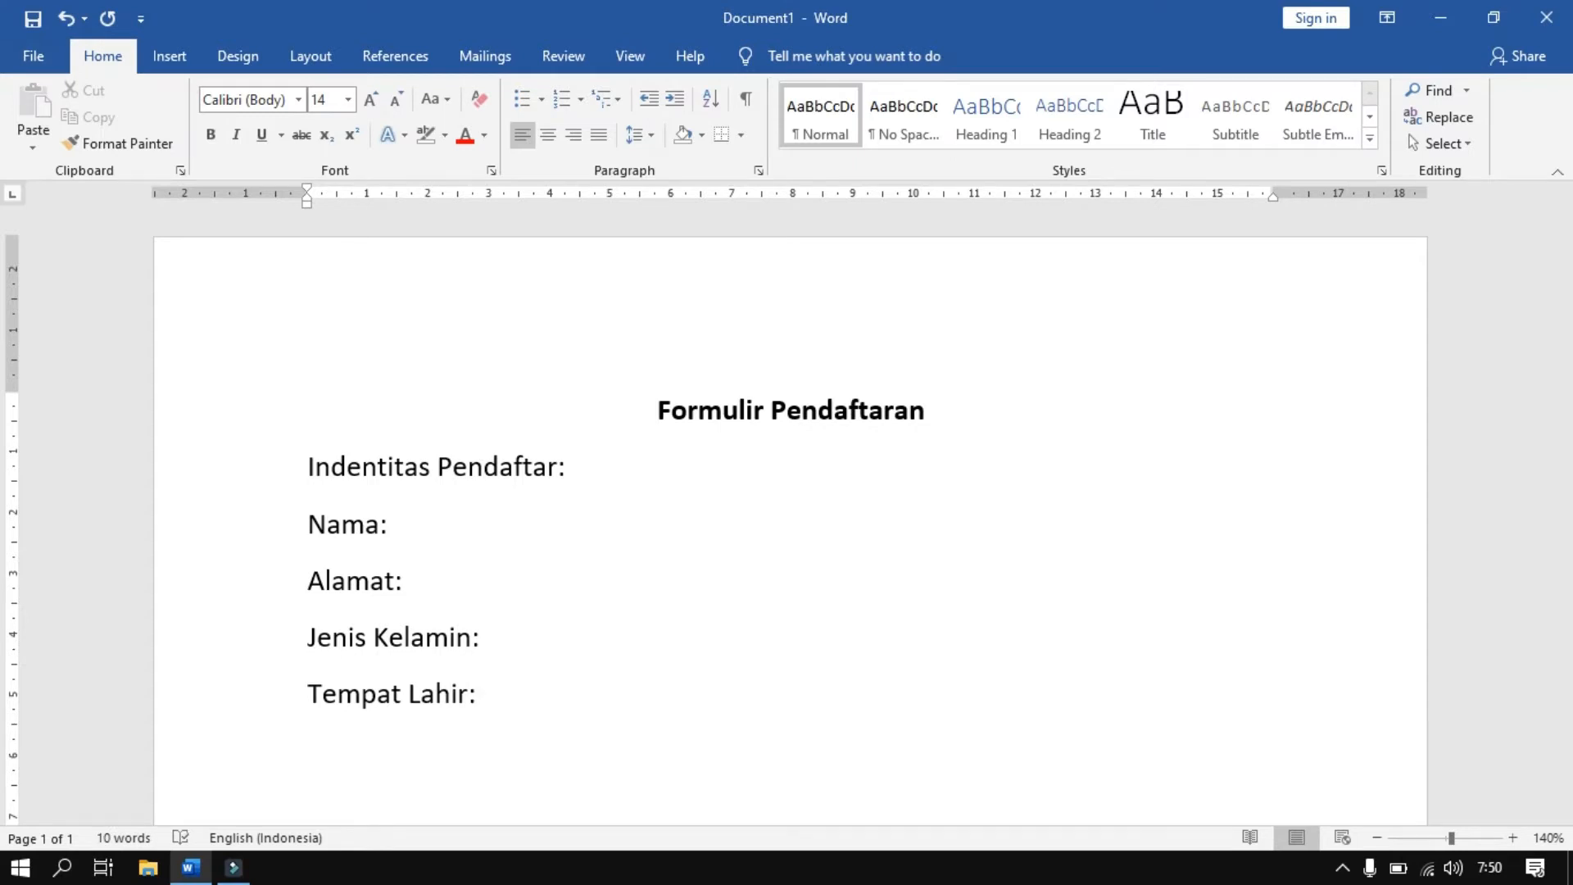
type("Tanggal ")
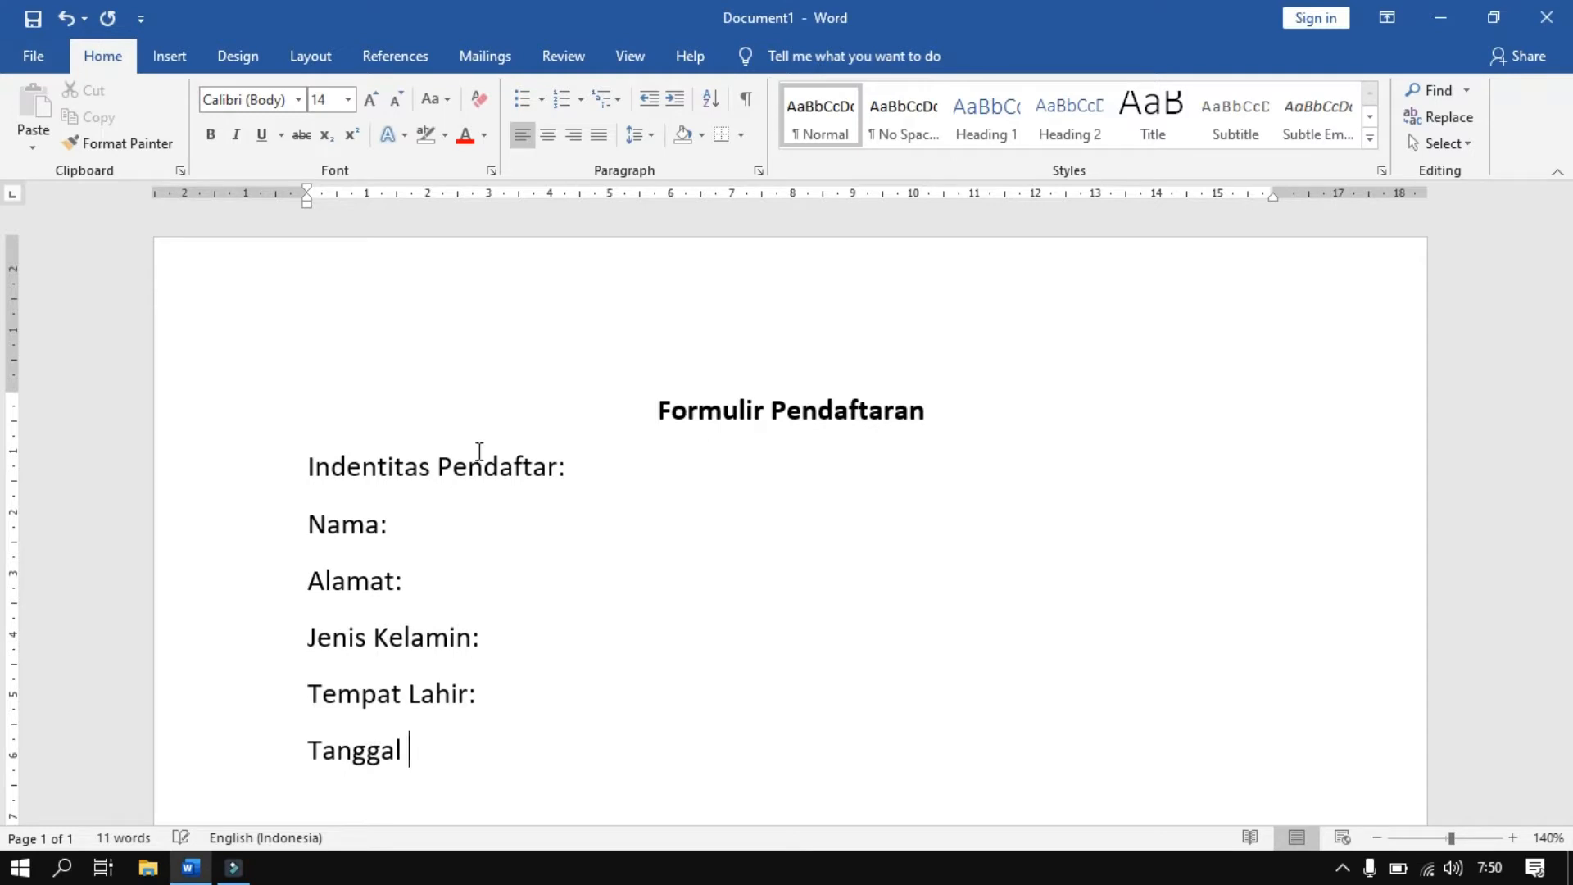
type("Lahir:")
Step: Set left tab stops at 3 cm, 3.5 cm and 15 cm for the five lines from Nama to Tanggal Lahir
scroll(479, 453, "down", 1)
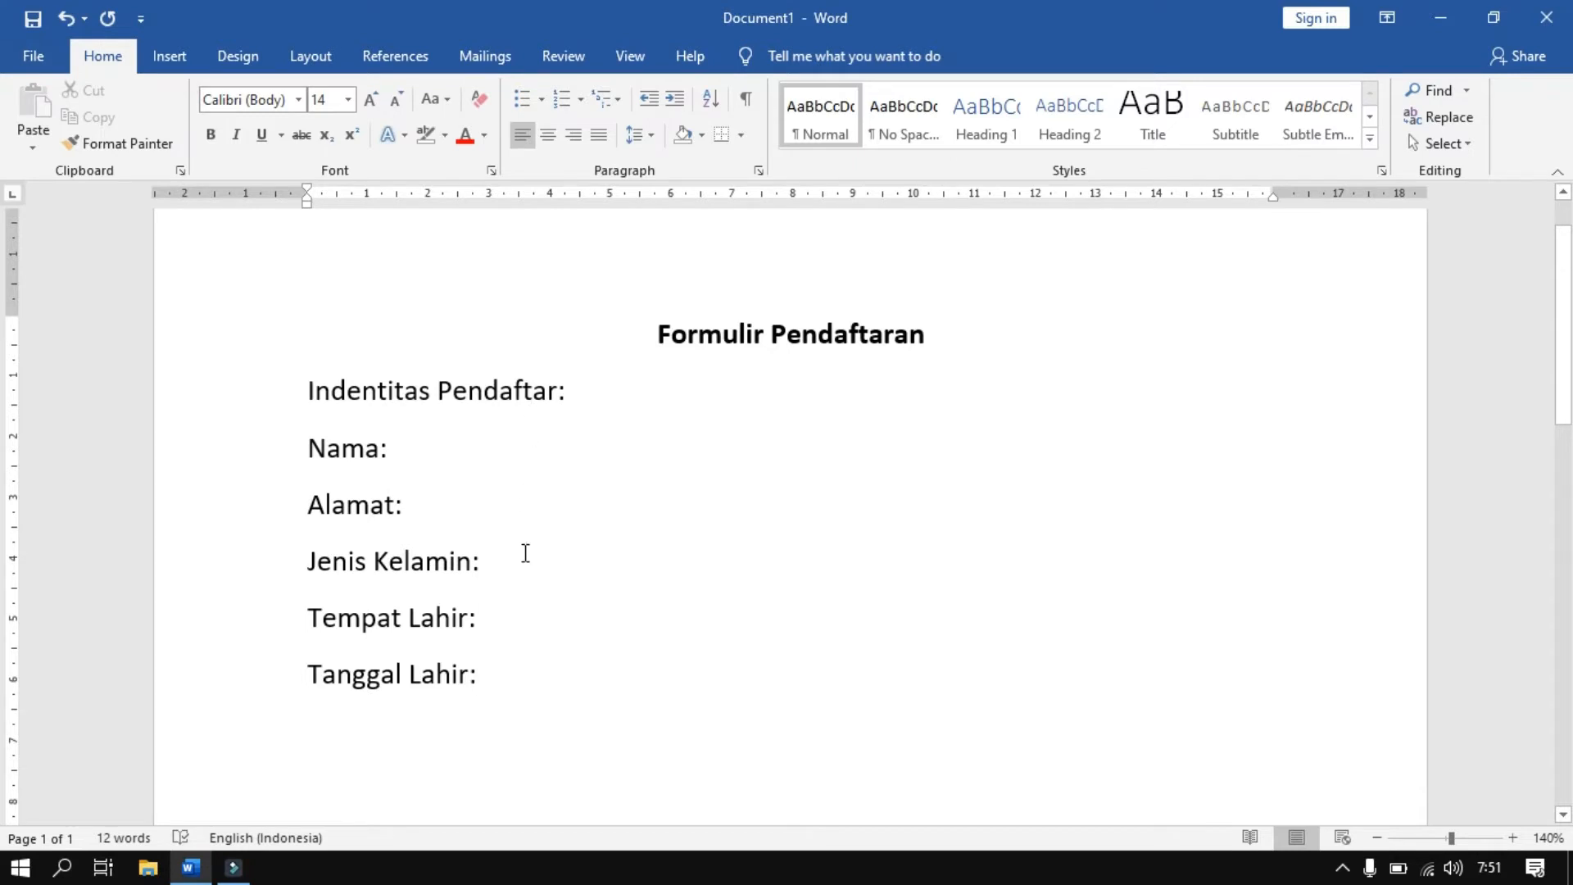
left_click(306, 447)
left_click_drag(308, 448, 516, 685)
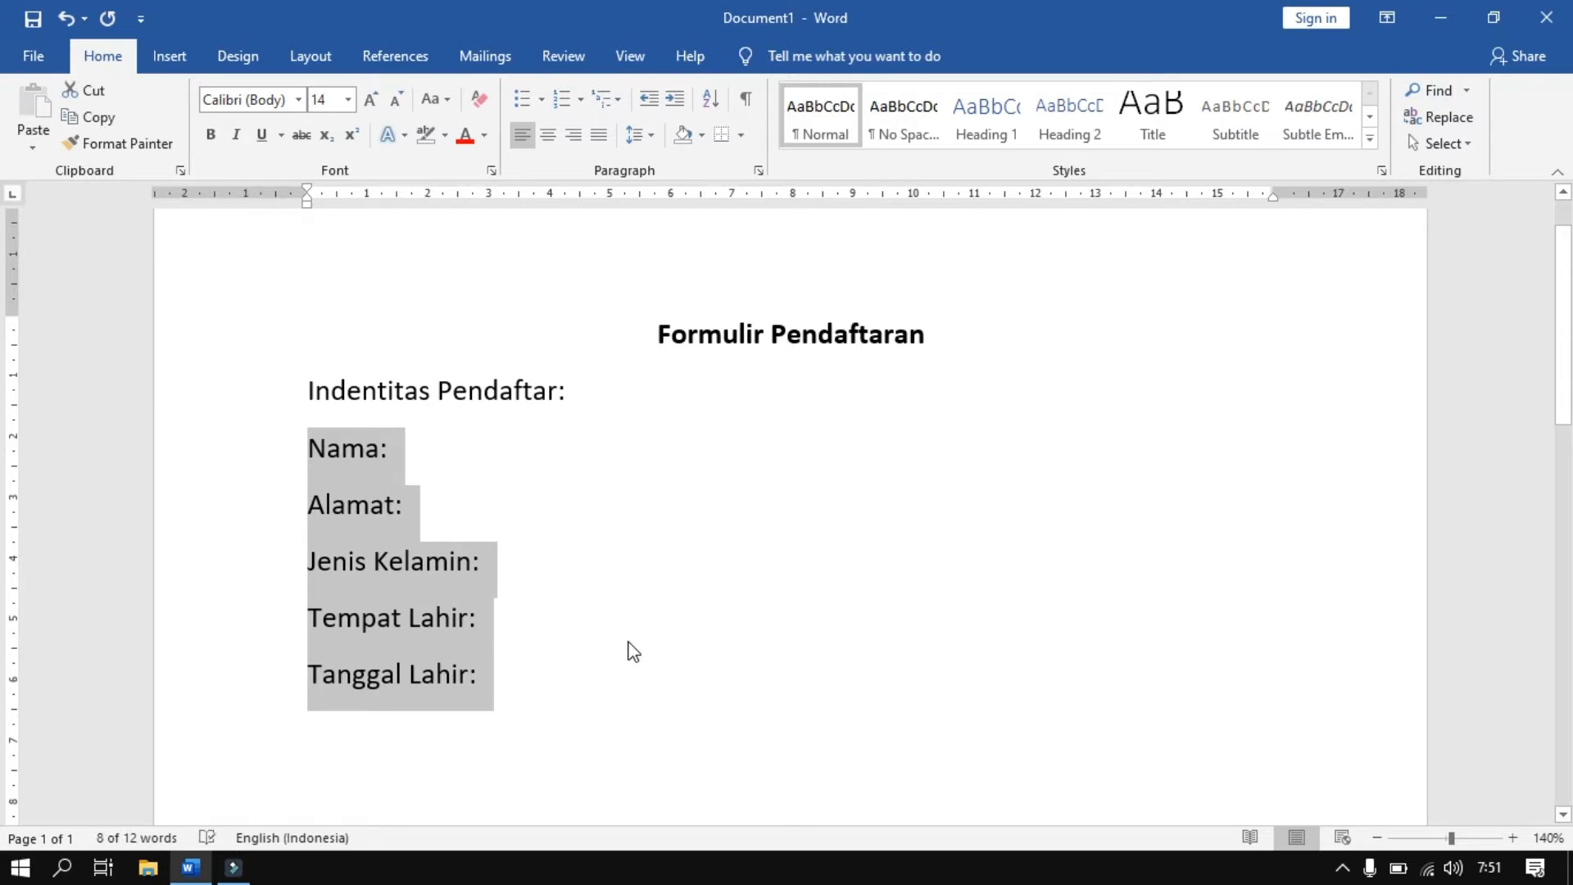
left_click(490, 197)
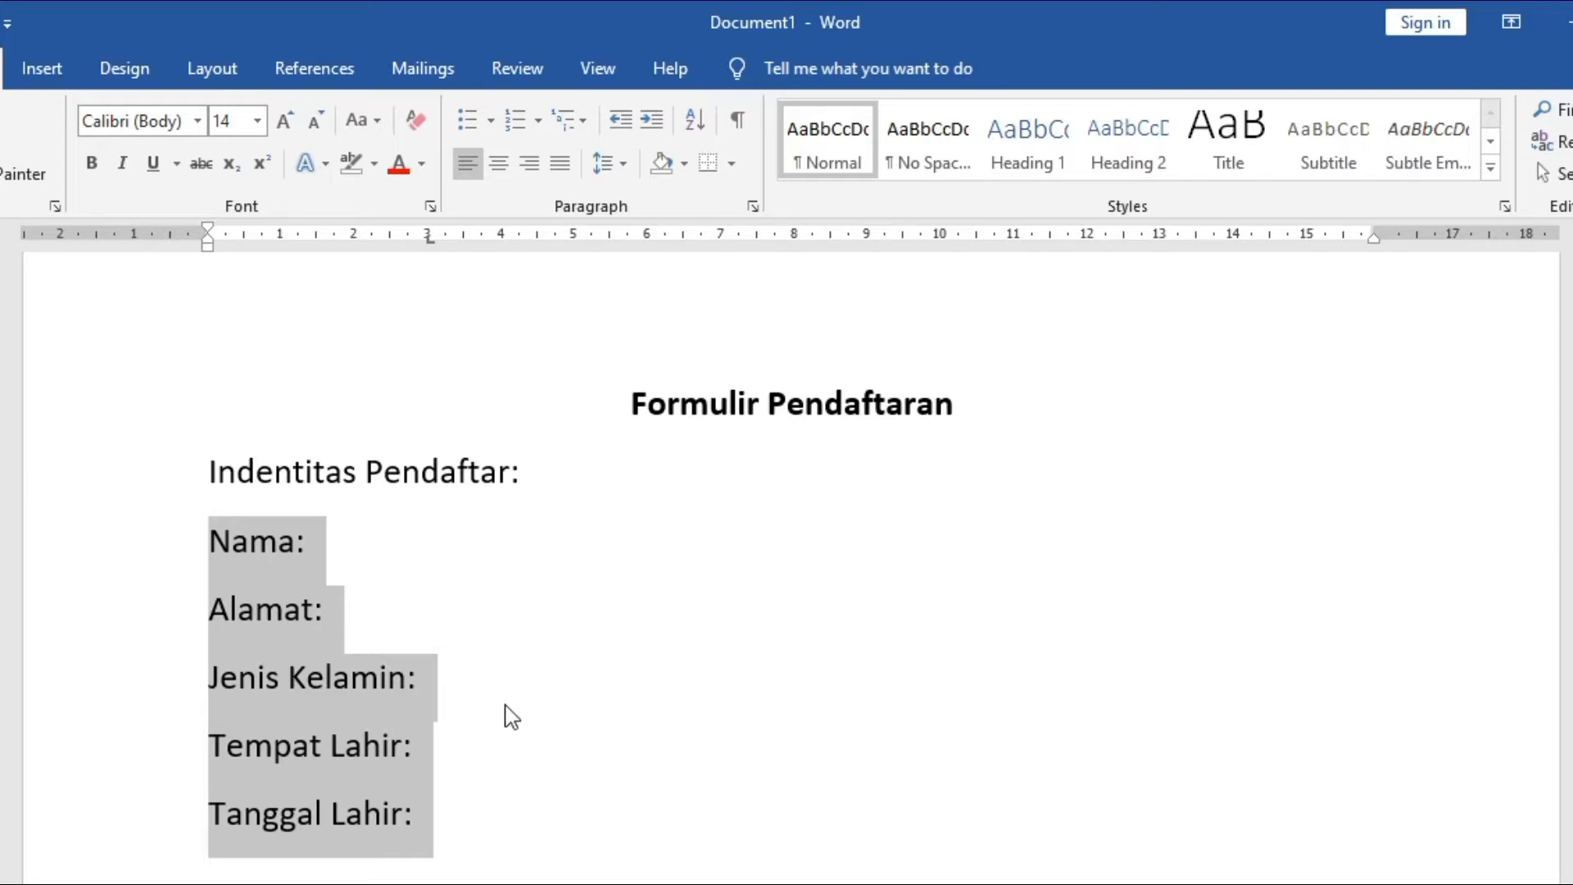
left_click(464, 237)
left_click(1309, 236)
Step: Give the 15 cm tab stop of the selected lines a dotted leader (option 2)
double_click(1309, 239)
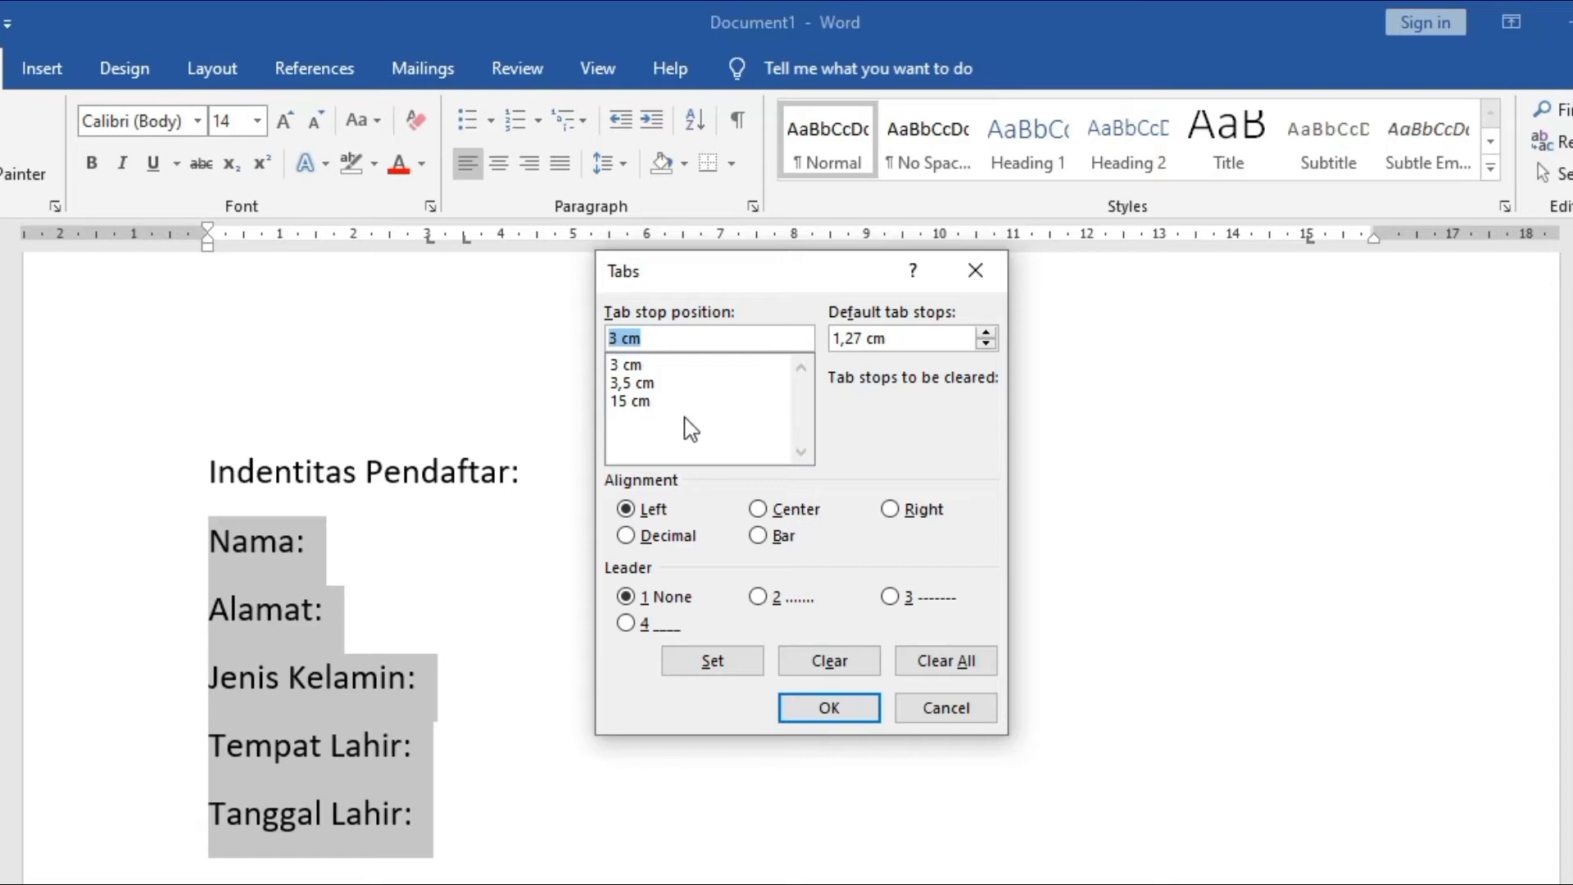
left_click(633, 403)
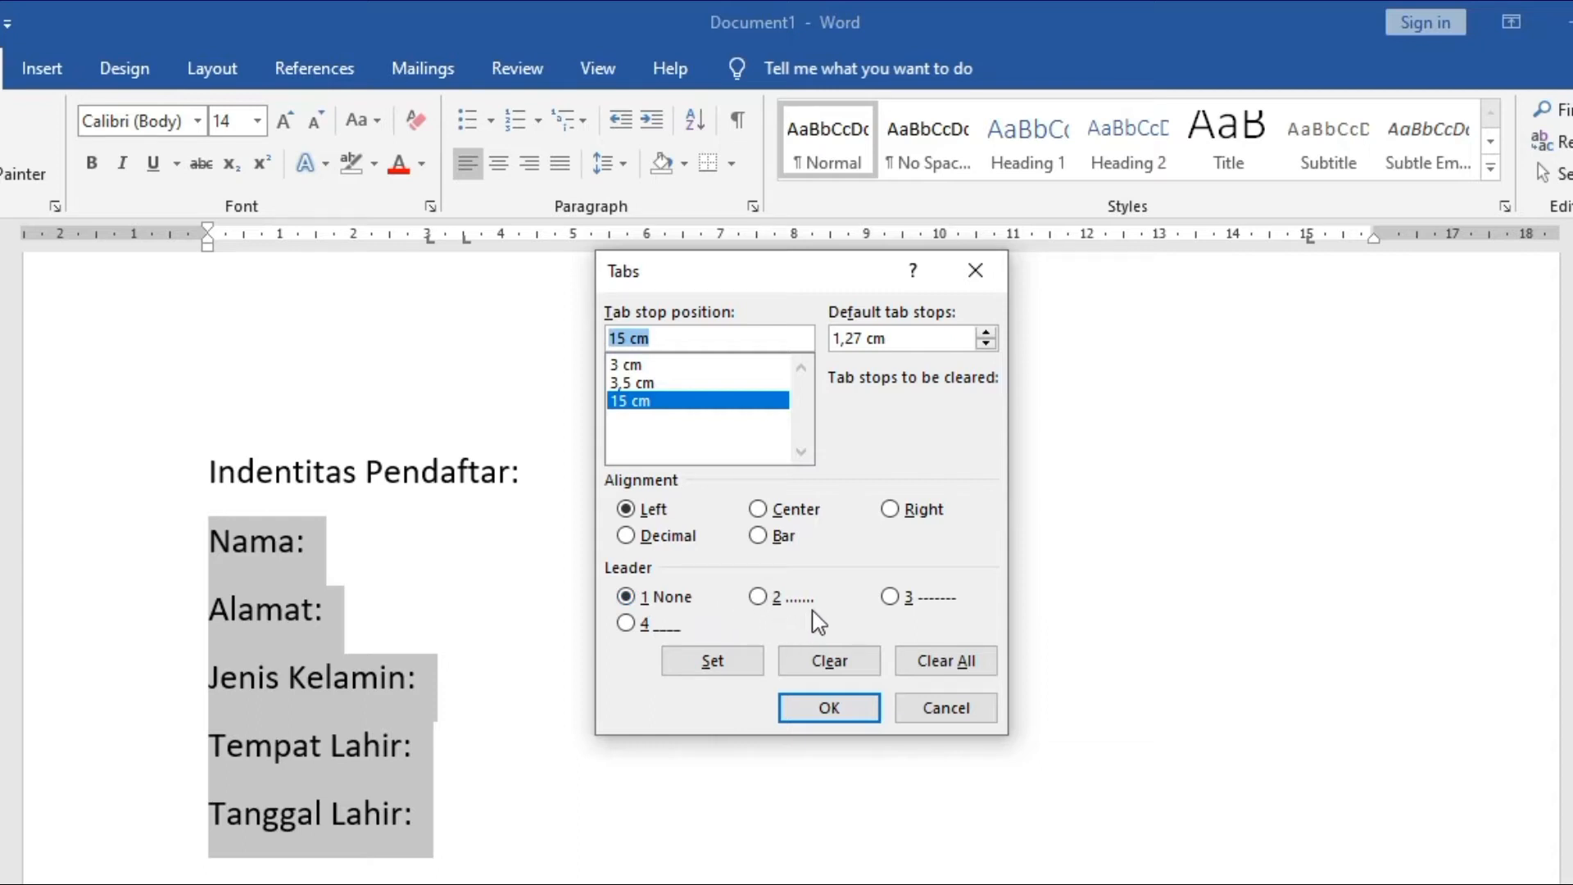
left_click(758, 597)
left_click(829, 708)
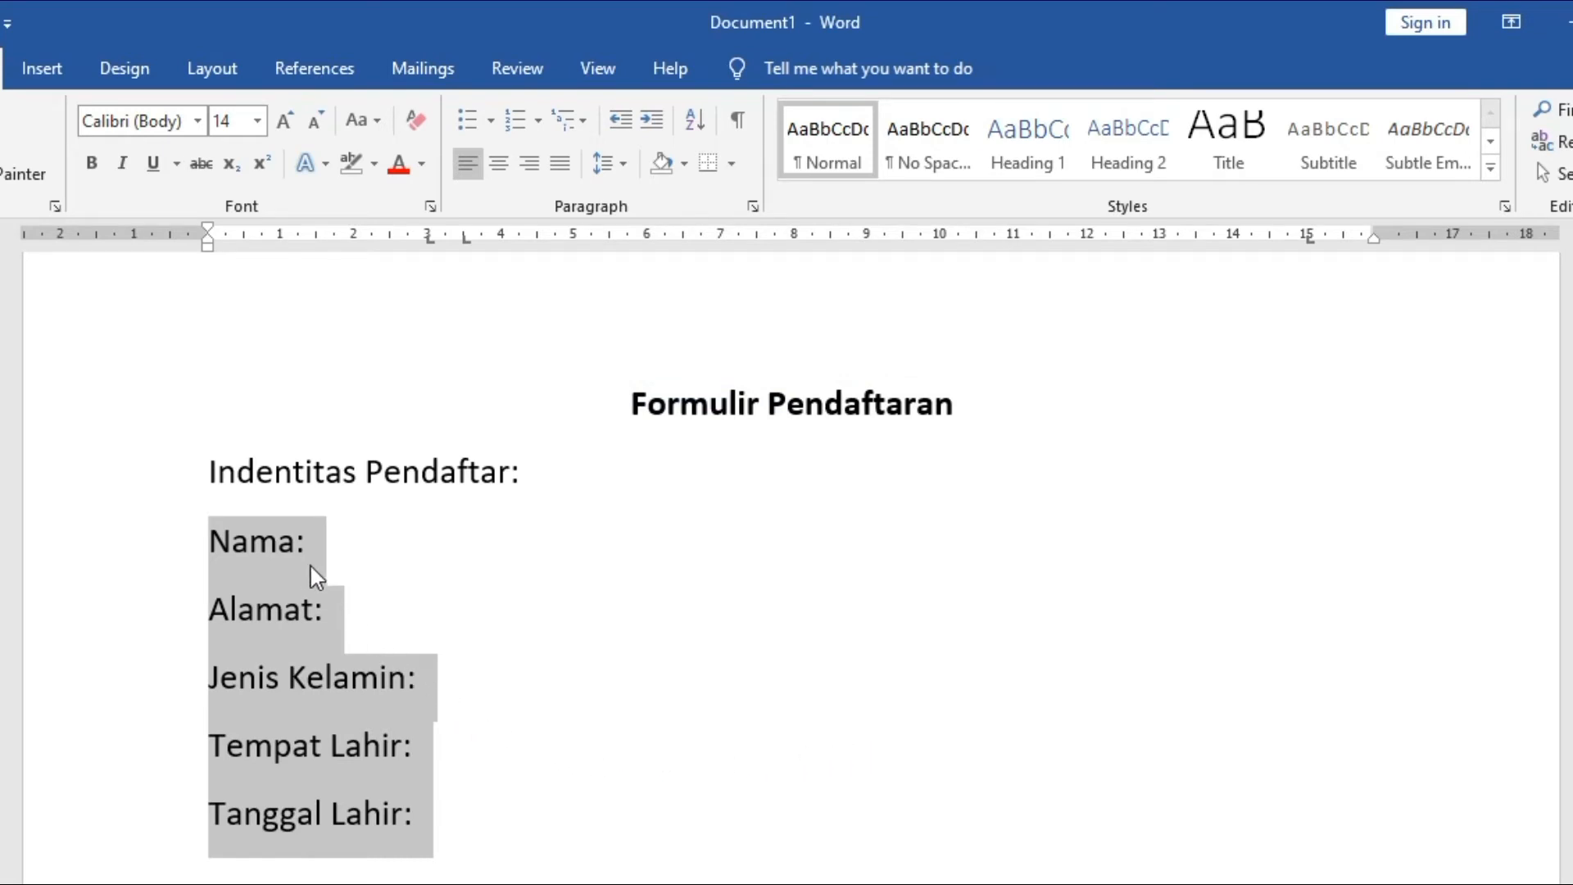
Step: Align the colons of the Nama and Alamat lines at the 3 cm tab stop and add dotted fill-in lines up to 15 cm
left_click(299, 542)
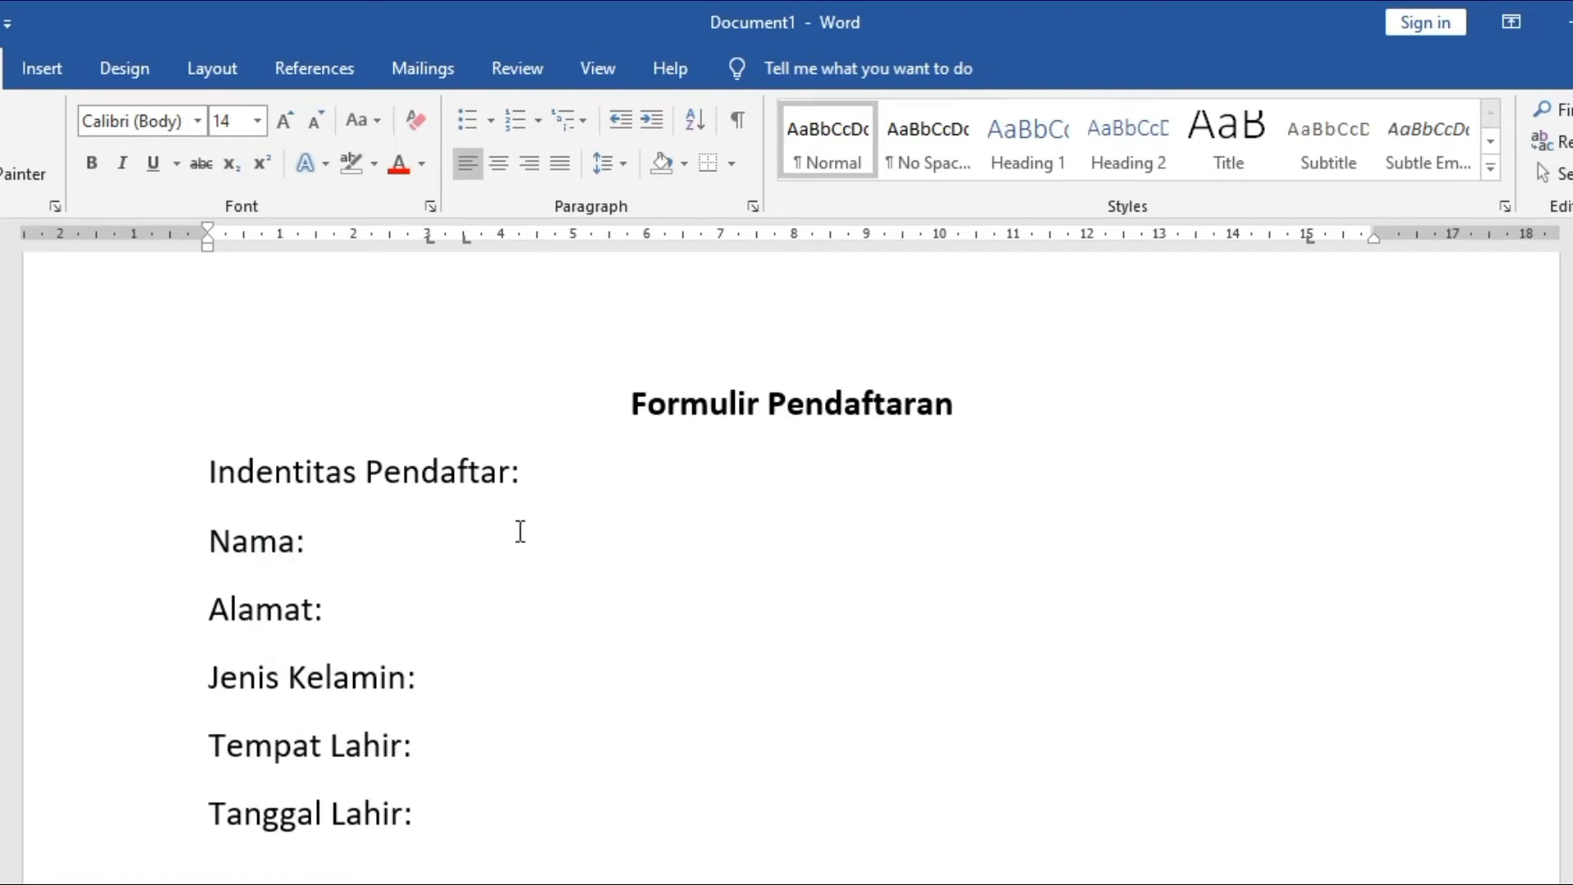
key("Tab")
left_click(438, 542)
key("Tab")
key("Tab")
left_click(316, 611)
key("Tab")
left_click(442, 606)
key("Tab")
key("Tab")
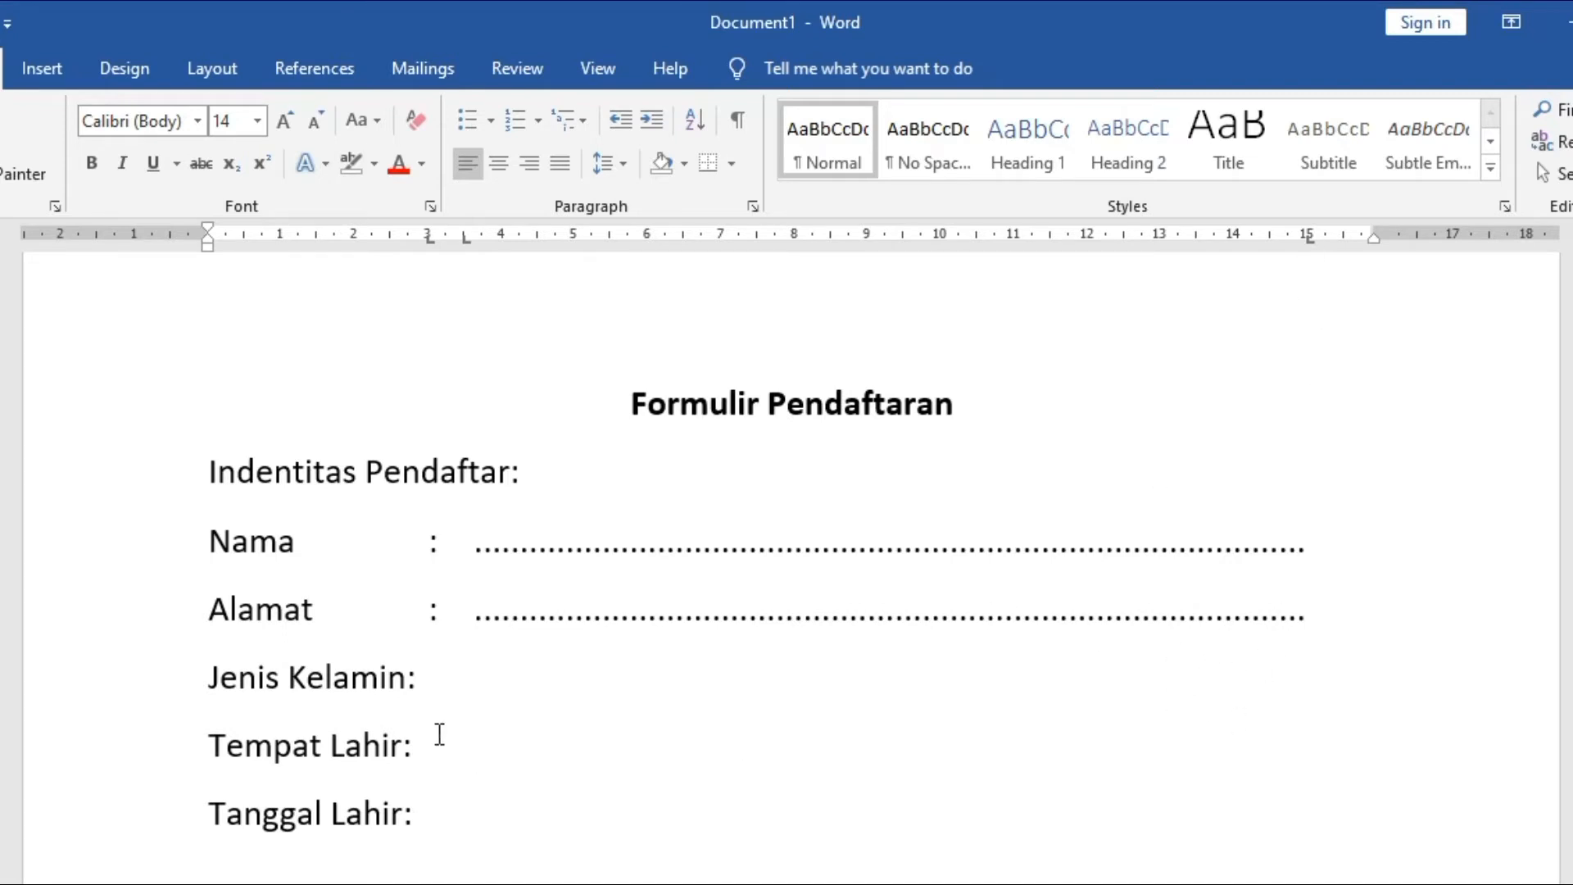
Step: Align the colons of the Jenis Kelamin and Tempat Lahir lines with those above and add their dotted fill-in lines
left_click(414, 681)
key("Tab")
left_click(443, 676)
key("Tab")
key("Tab")
left_click(404, 747)
key("Tab")
left_click(445, 747)
key("Tab")
key("Tab")
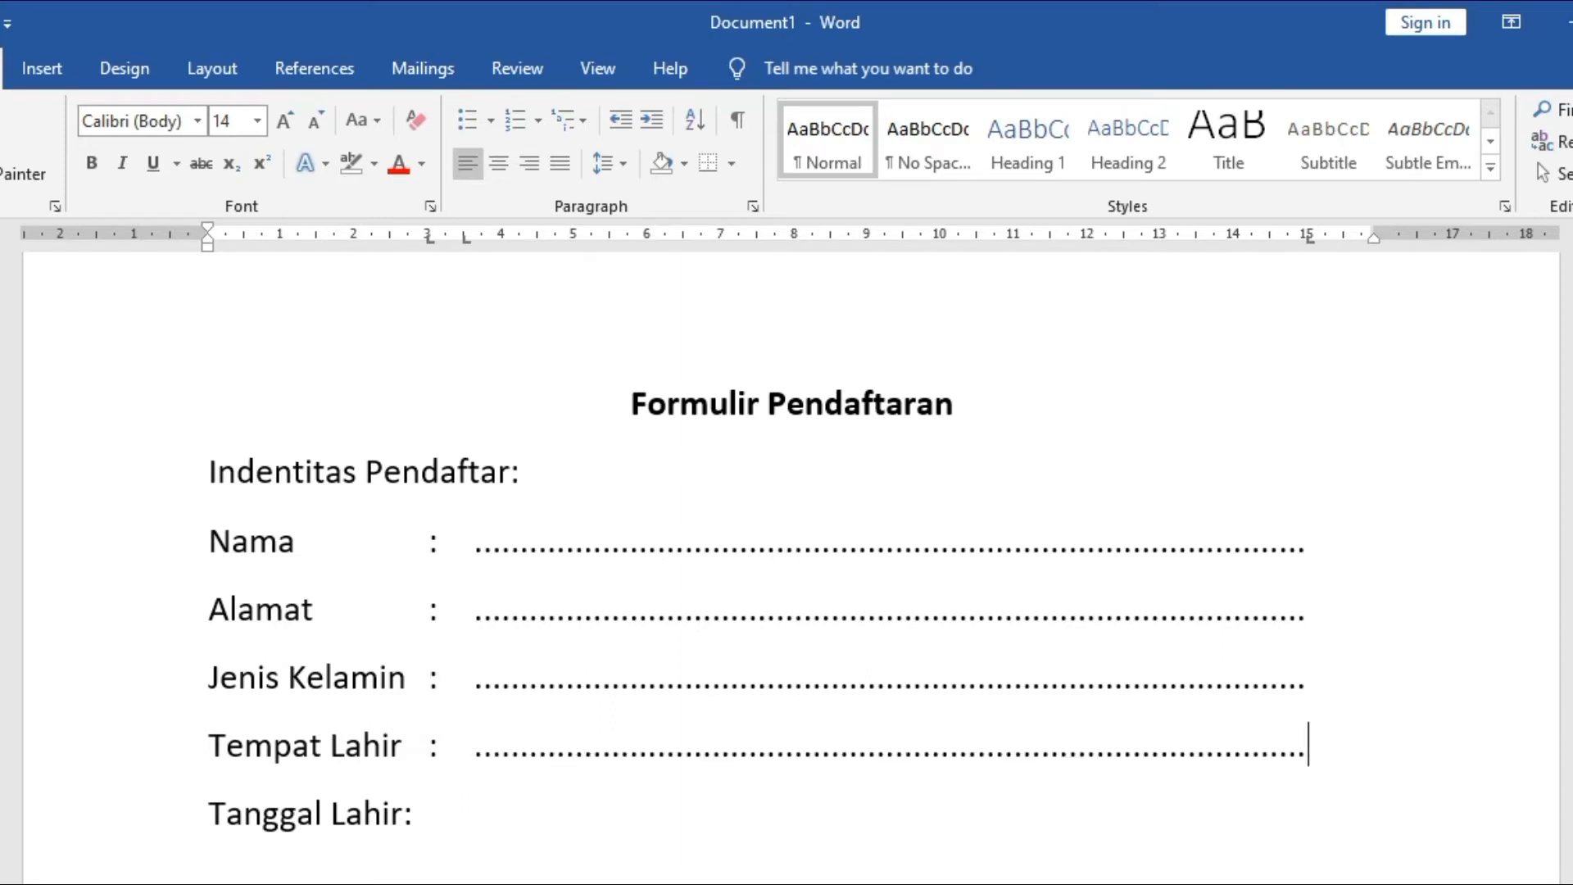
Step: Align the colon of the Tanggal Lahir line with those above and add its dotted fill-in line
left_click(409, 815)
key("Tab")
left_click(457, 815)
key("Tab")
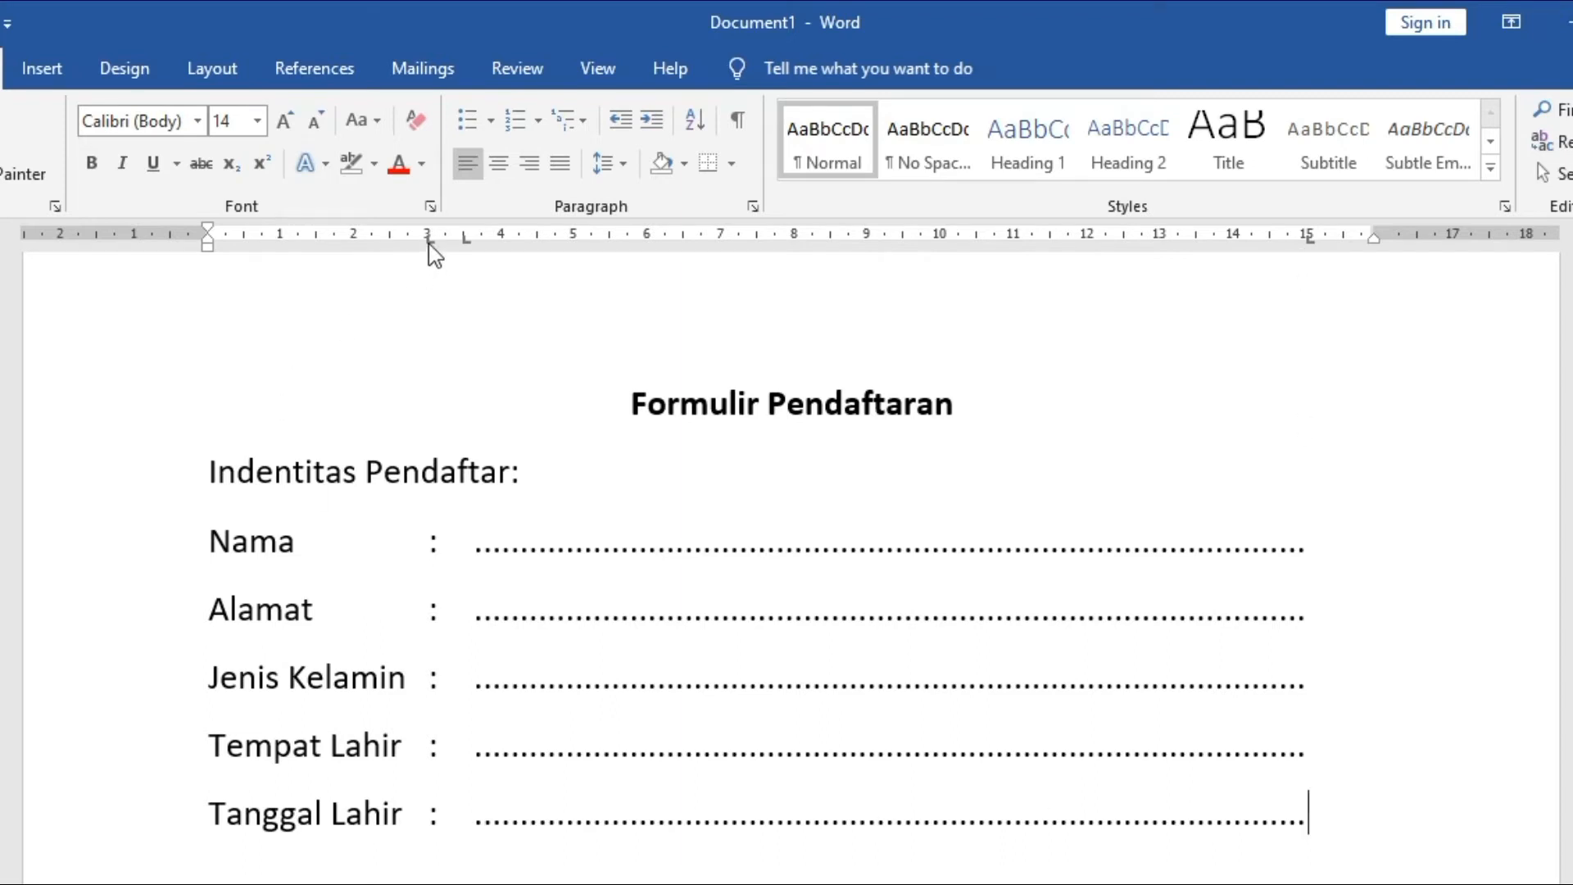
left_click_drag(428, 243, 429, 244)
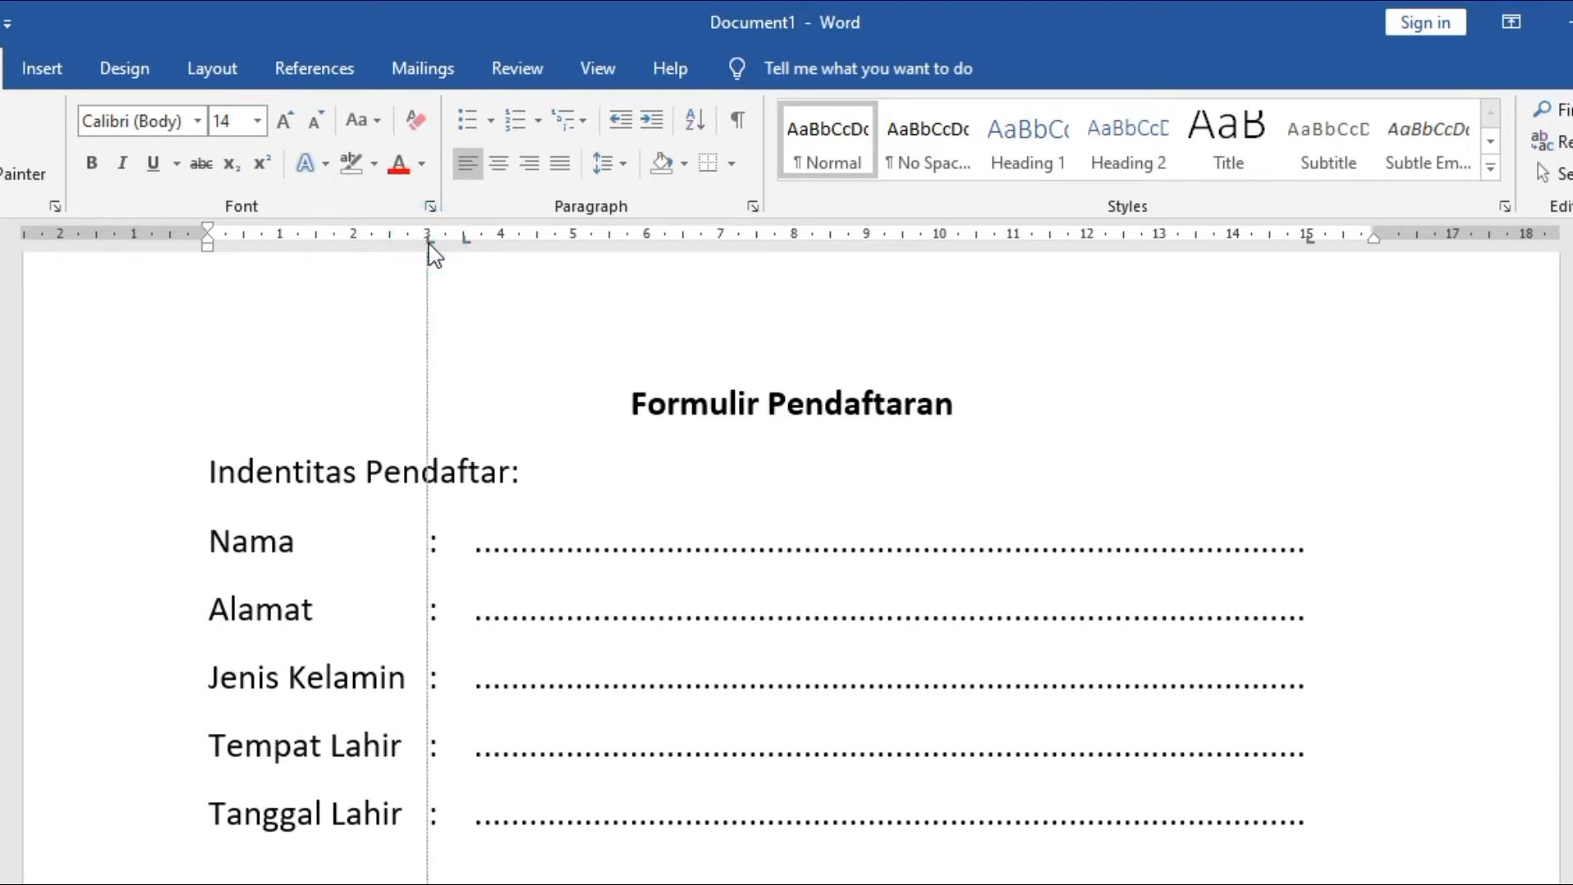
left_click_drag(428, 243, 428, 244)
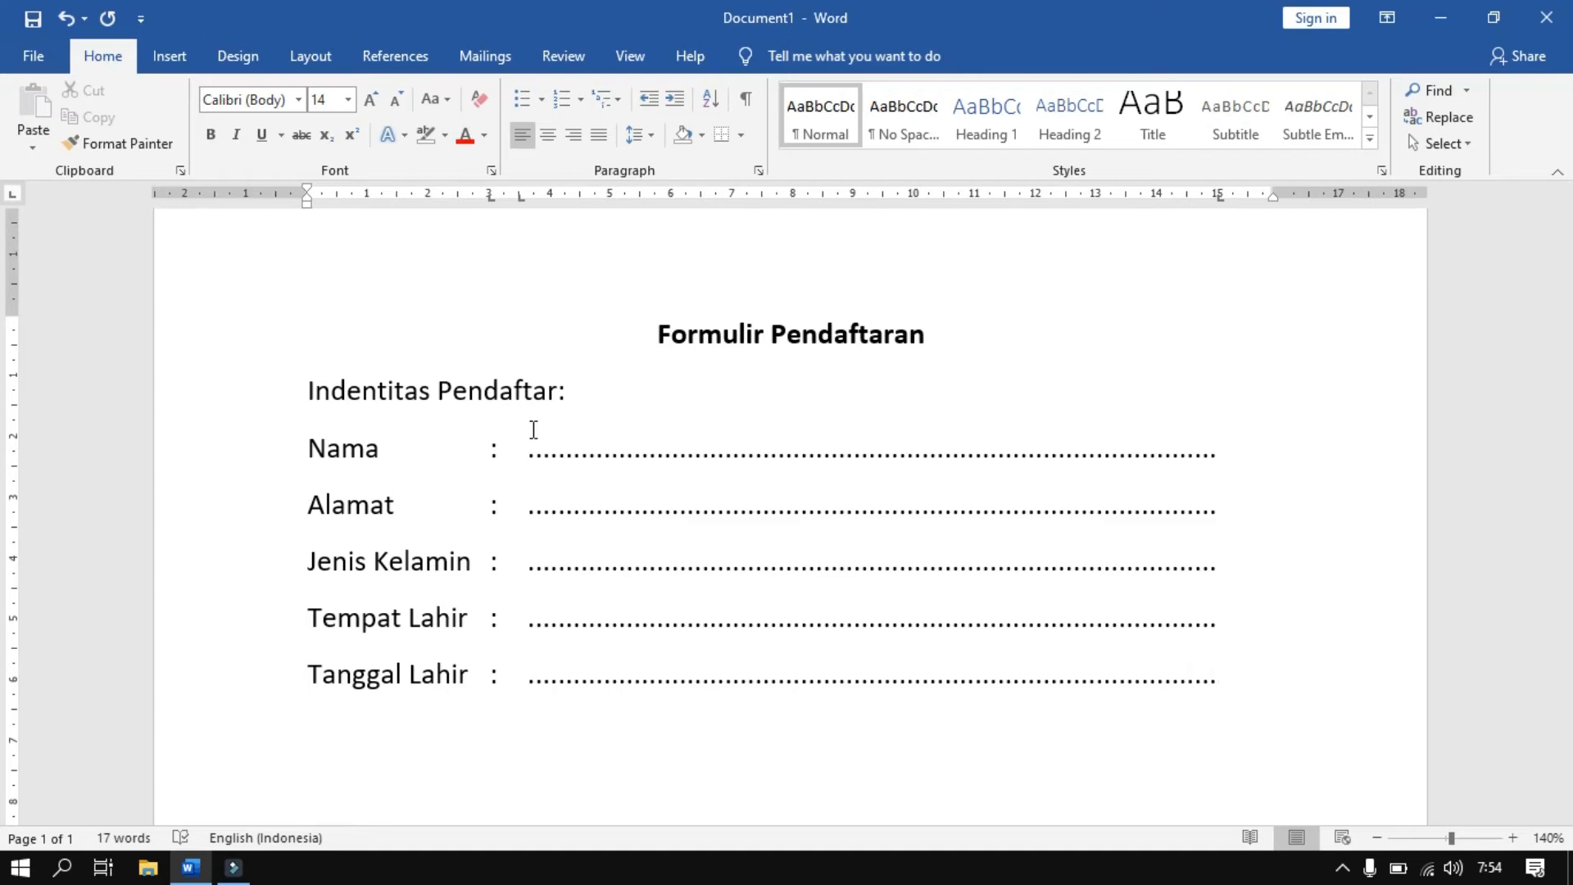
Step: Add a new line labelled "Nama Orang Tua :" below Tanggal Lahir
scroll(734, 565, "down", 1)
key("Return")
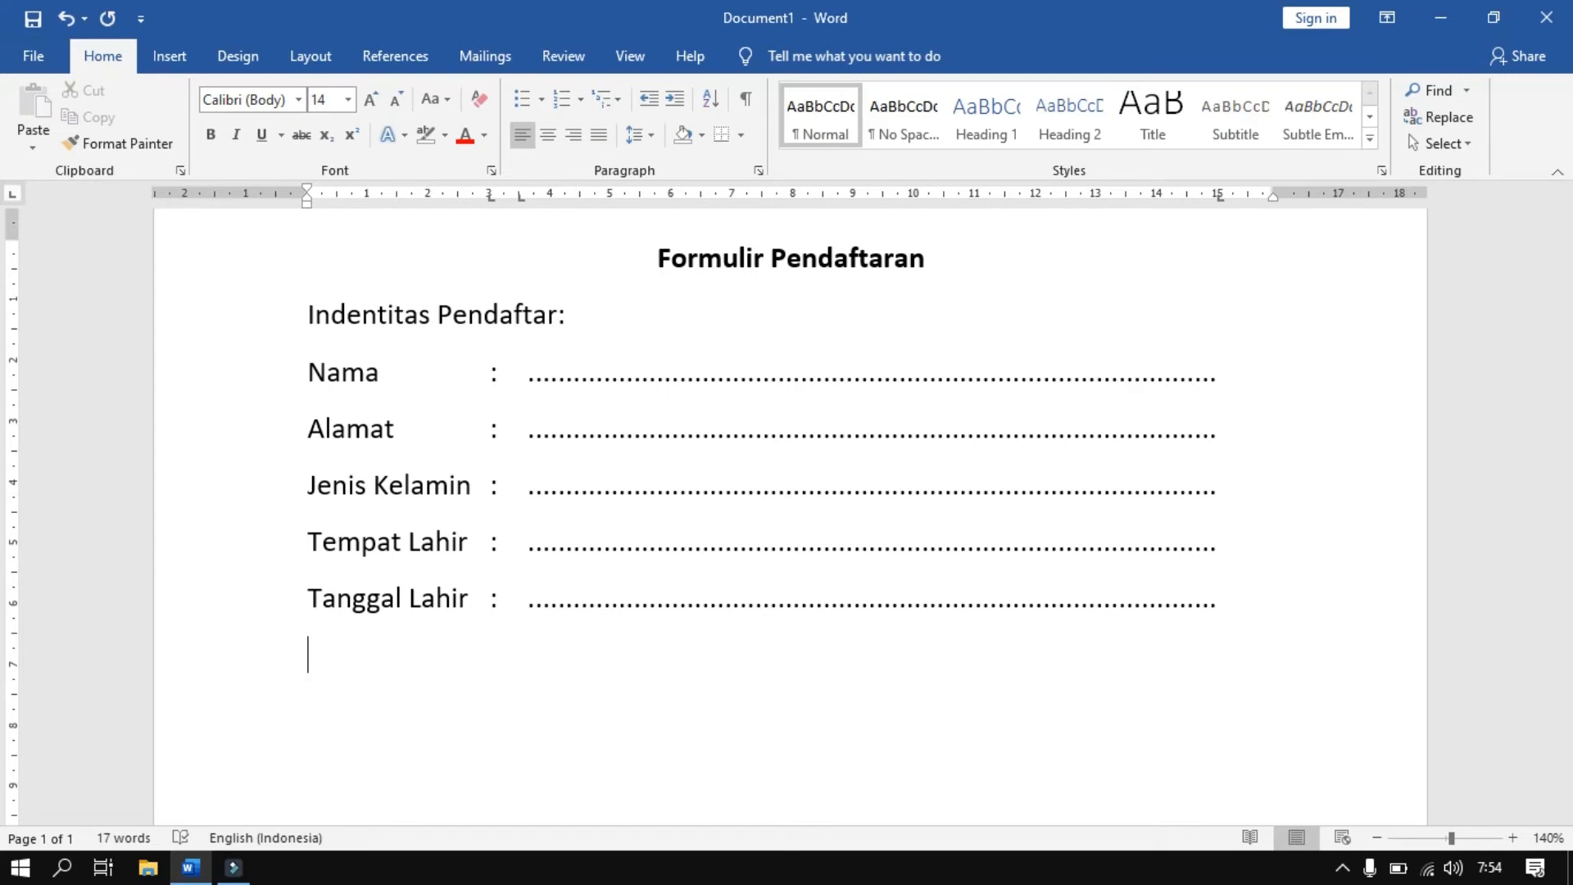
type("Nm")
key("BackSpace")
type("ama Orang Tua")
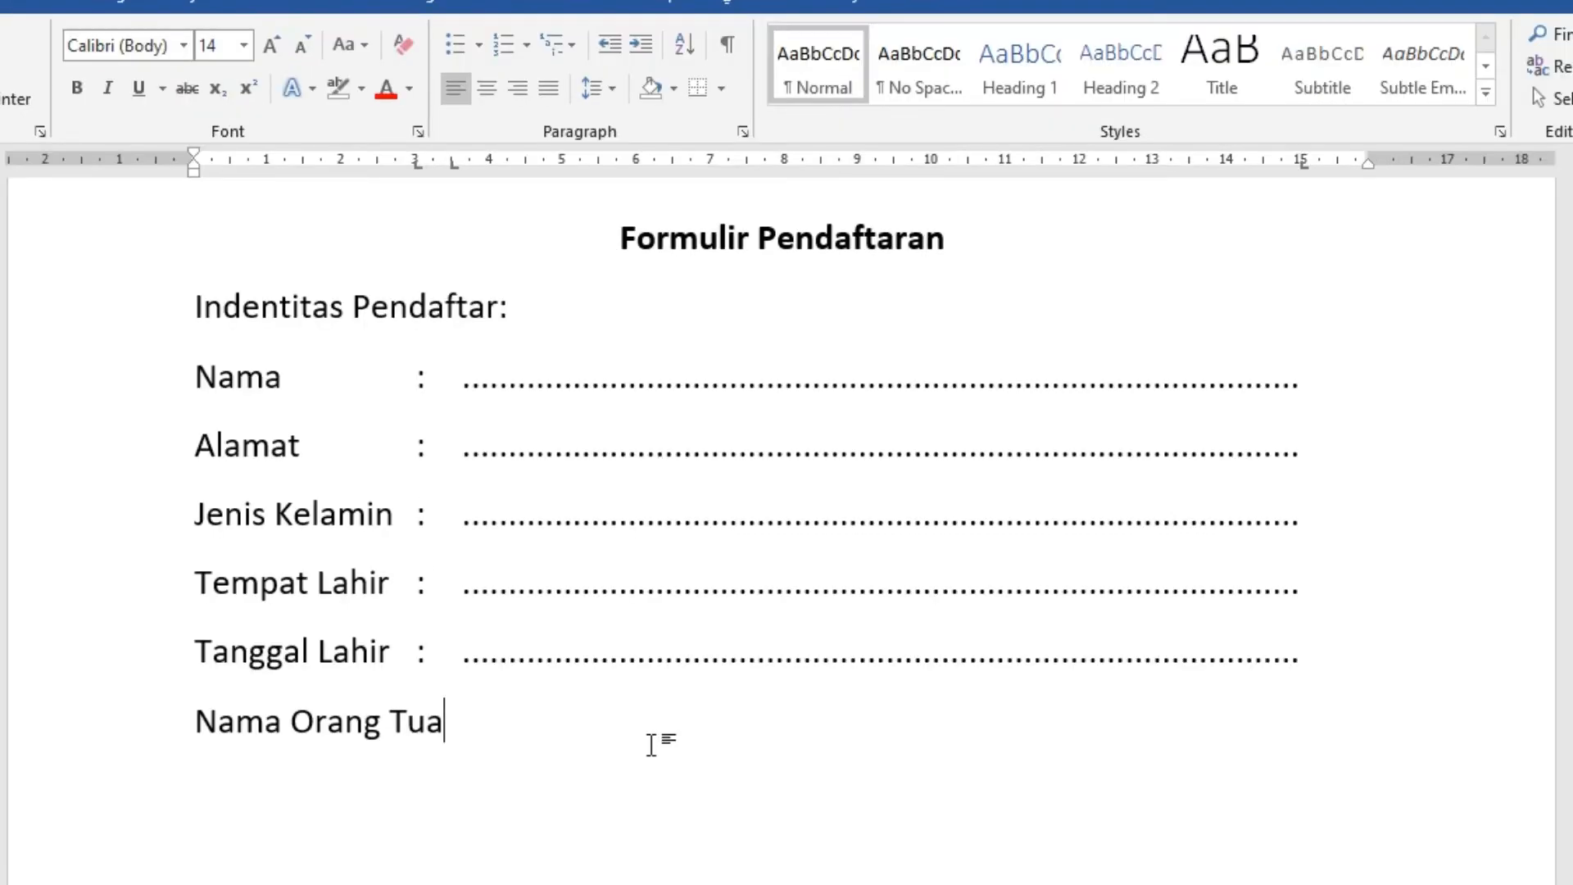
type(":")
left_click(445, 721)
left_click(467, 718)
key("BackSpace")
Step: Add "Ayah" at a new 4 cm tab stop on the Nama Orang Tua line and advance to a new 5.5 cm tab stop
left_click(488, 164)
type("Ayah")
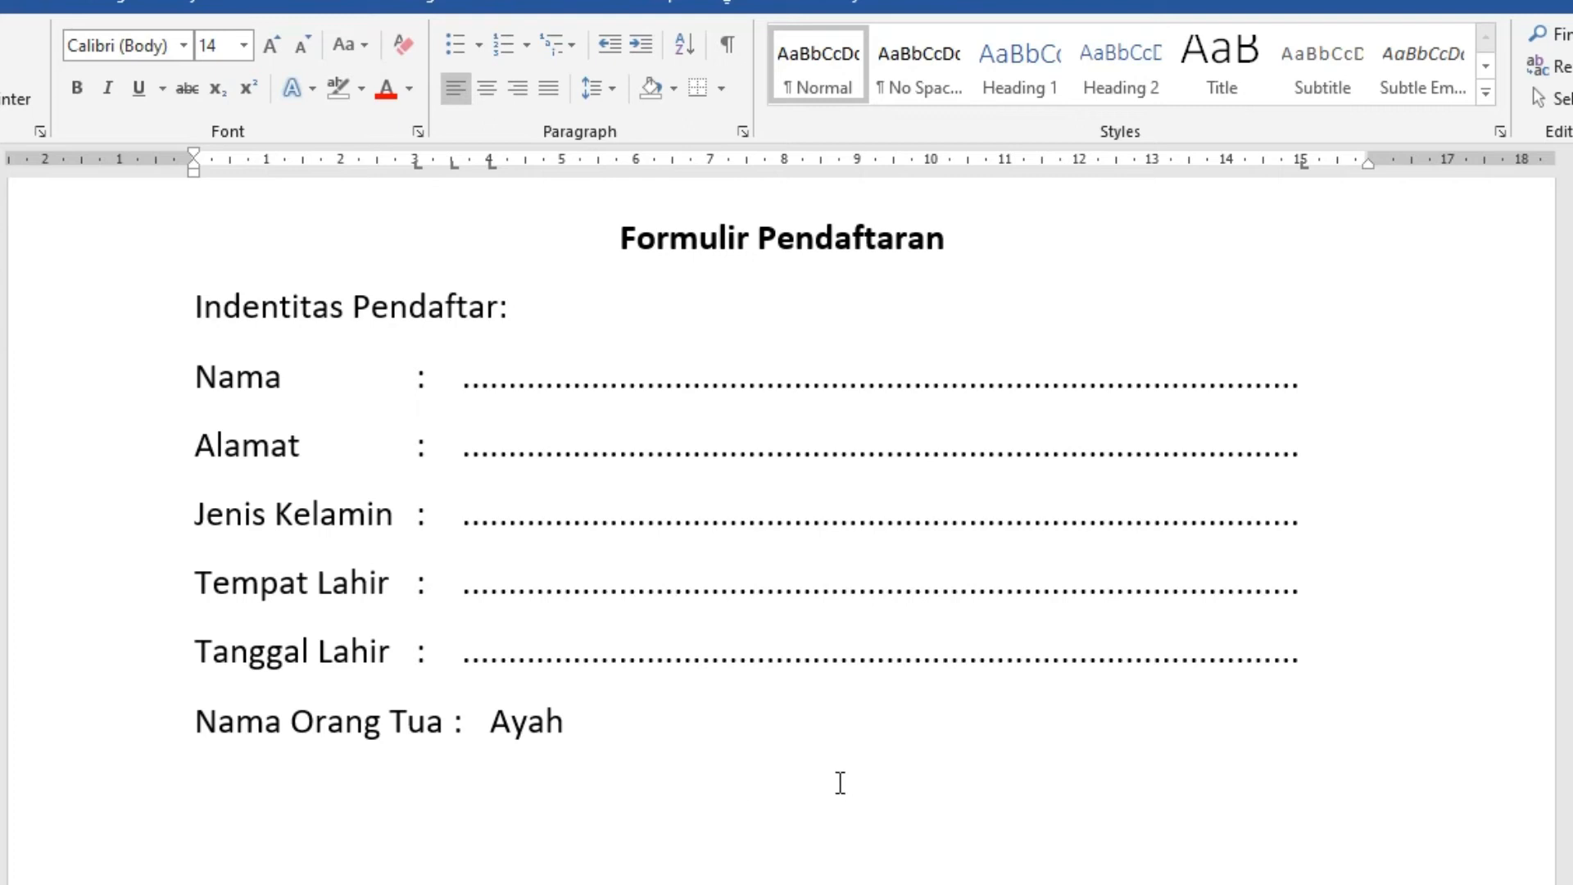
left_click(601, 168)
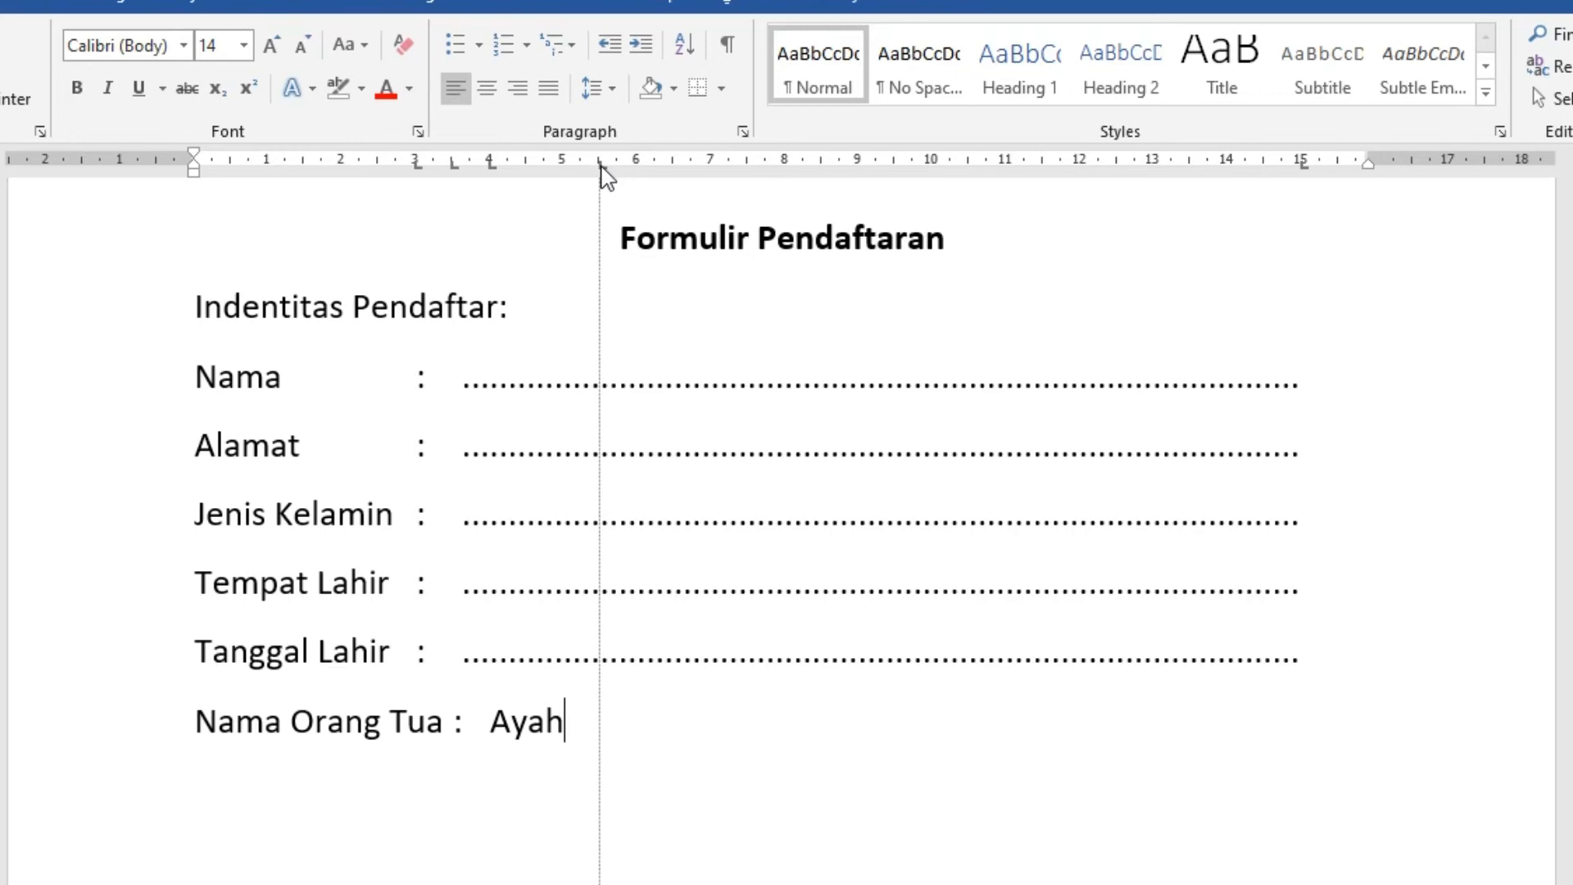
key("Tab")
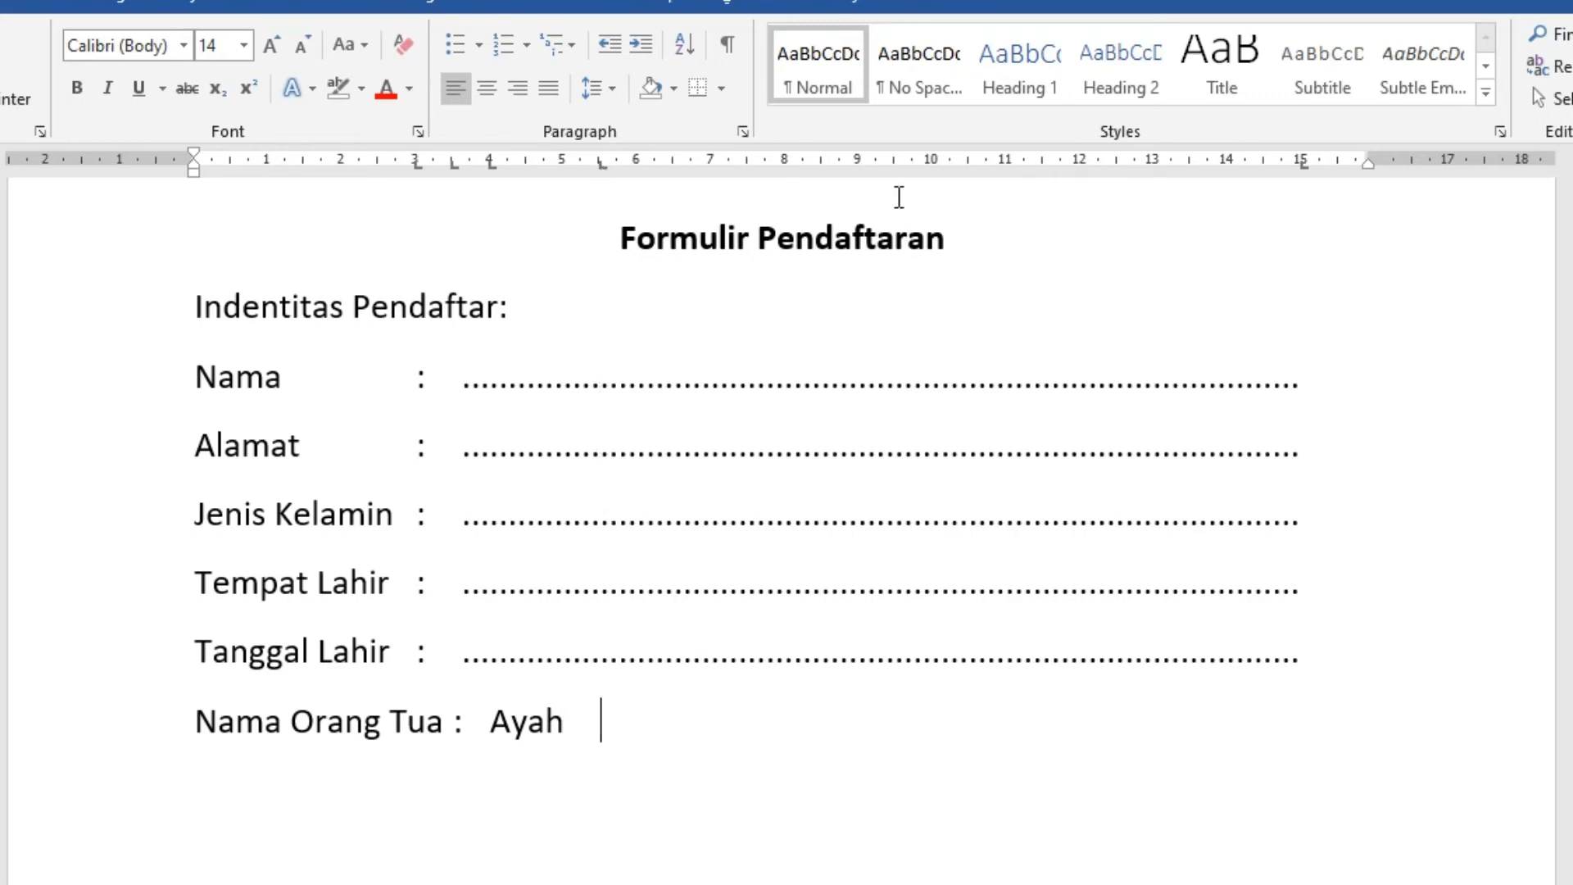
Step: Add an 8 cm tab stop with a dashed leader (option 3) and fill the space after Ayah with the dashed line
left_click(859, 163)
left_click_drag(860, 164, 787, 167)
double_click(786, 163)
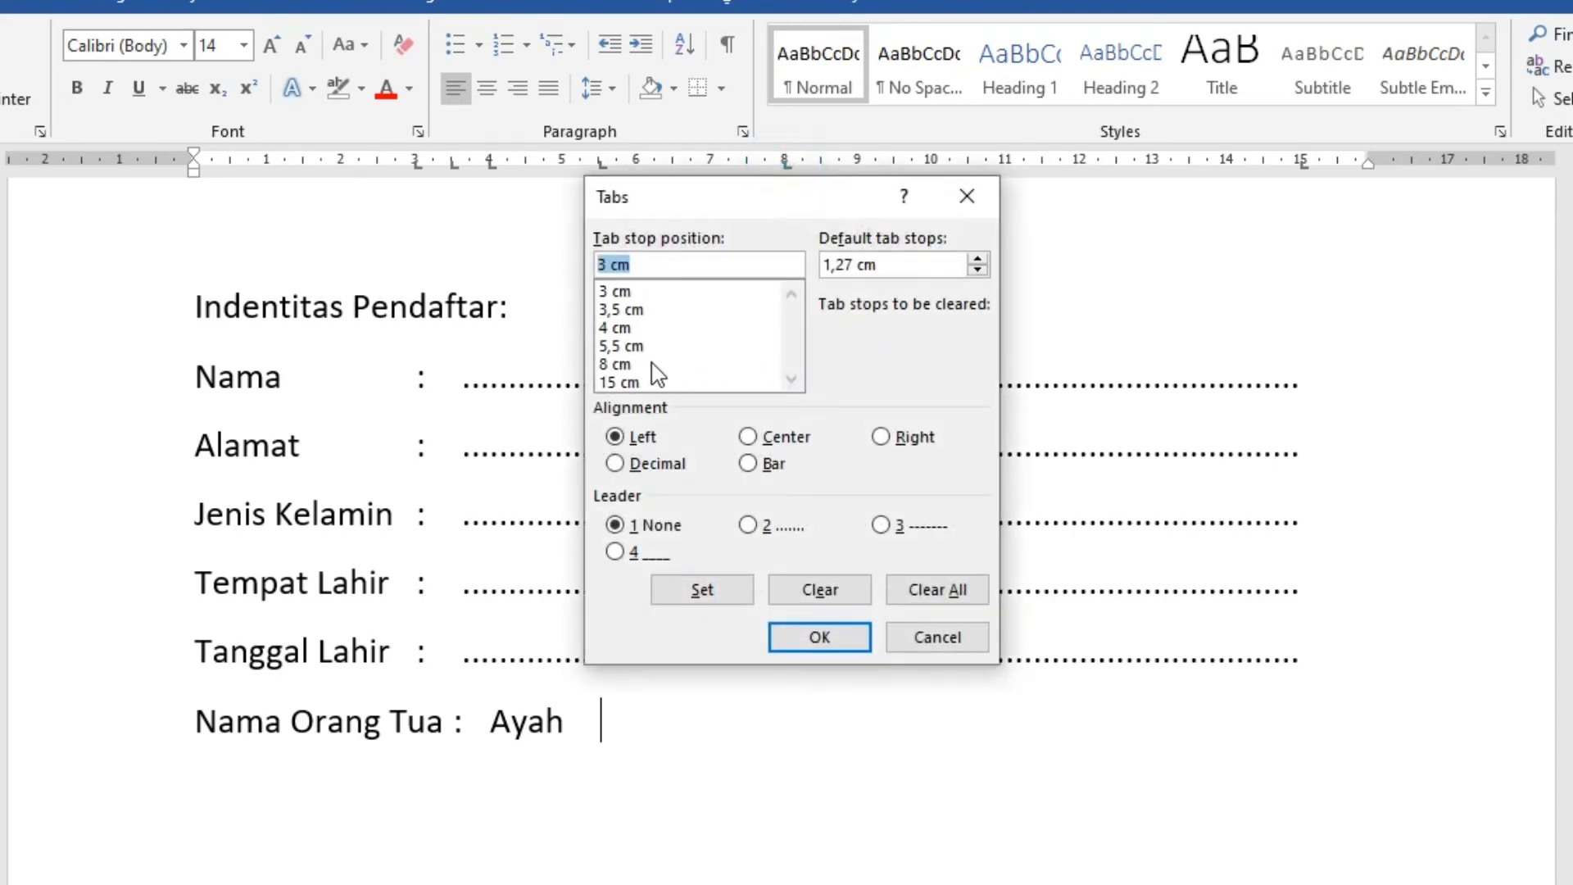
left_click(620, 365)
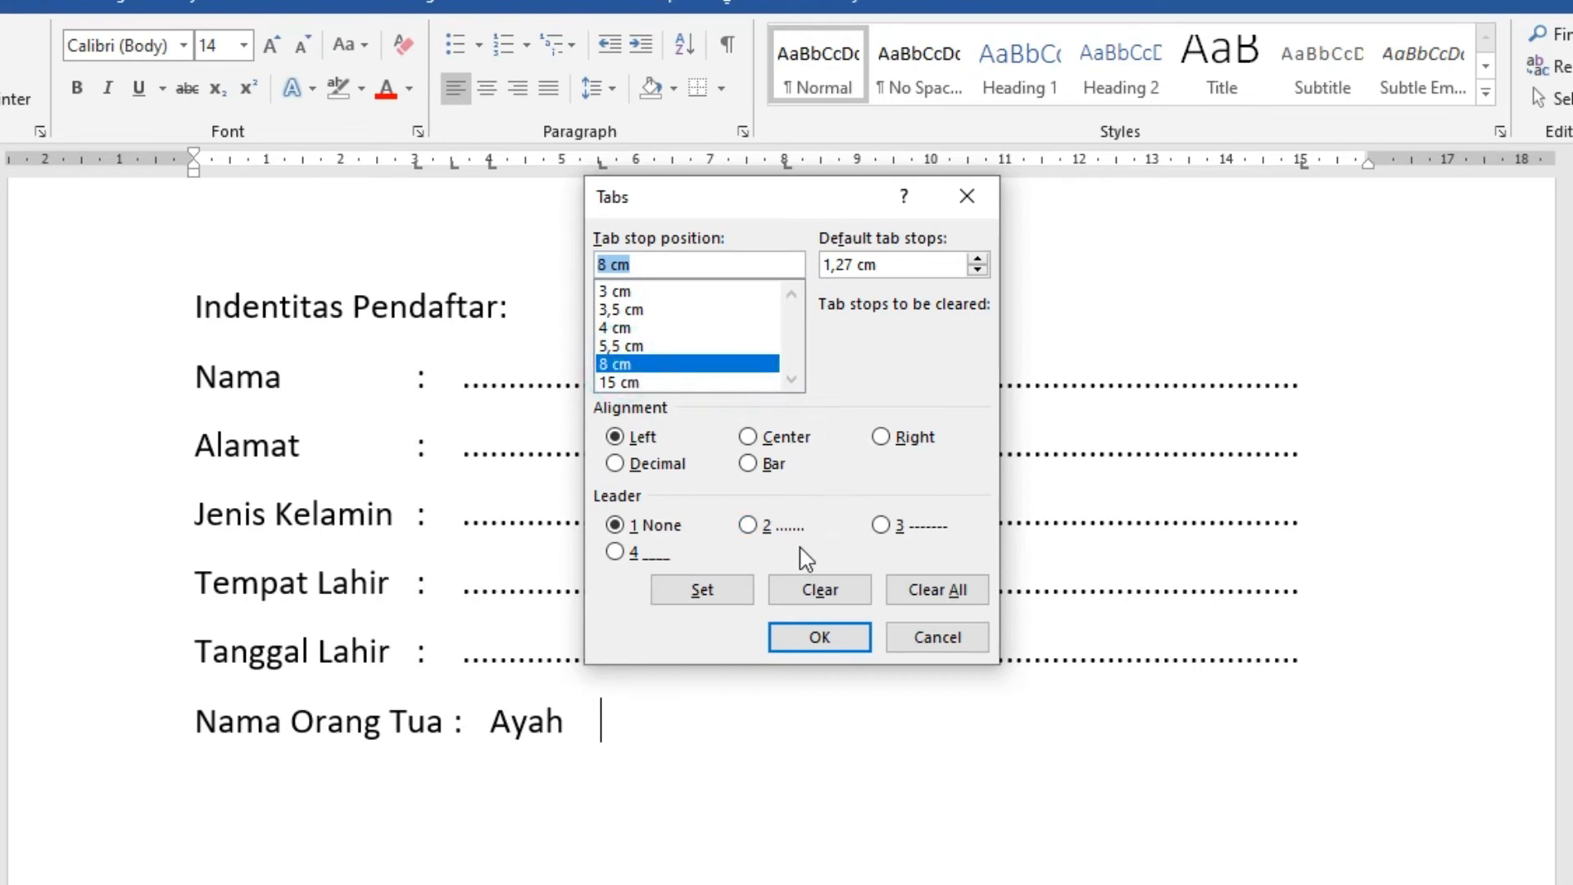
left_click(881, 525)
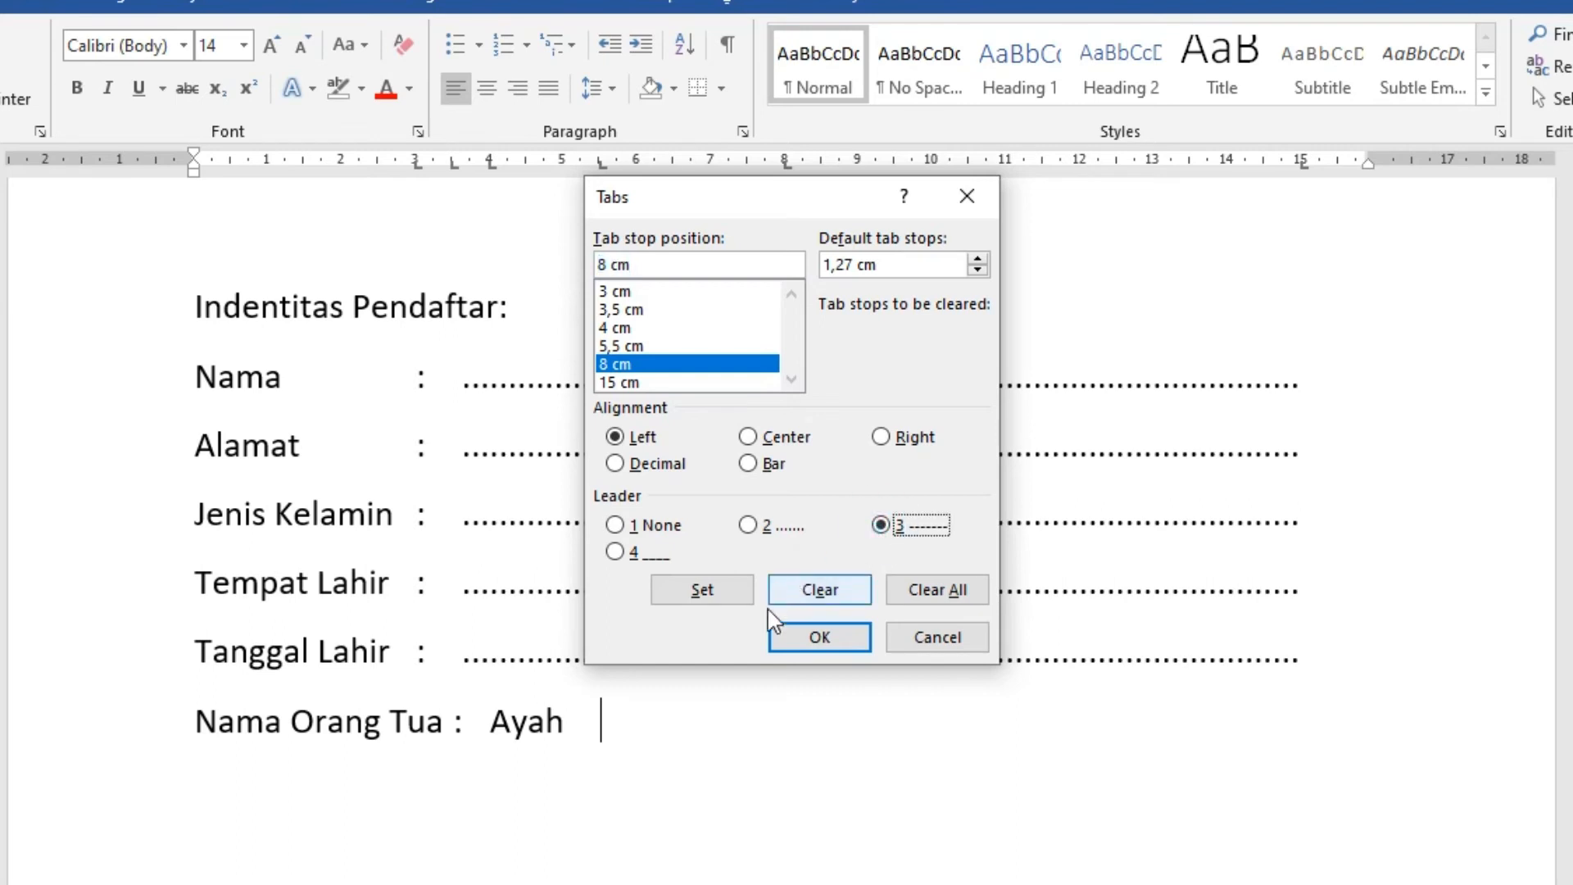
left_click(818, 639)
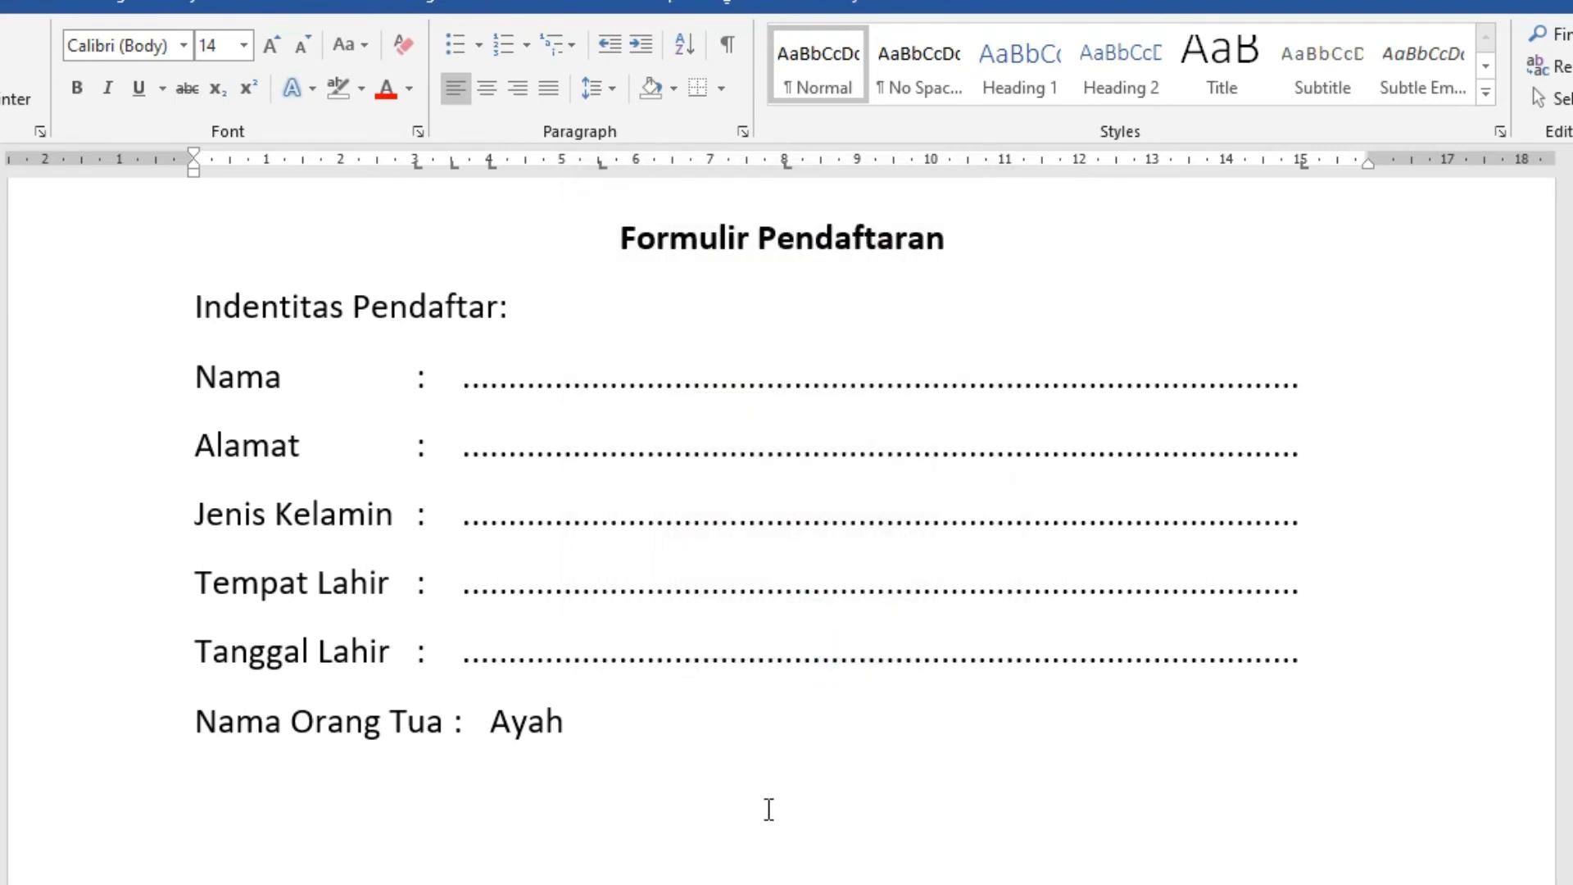
key("Tab")
Step: Add "Ibu" at a new 9 cm tab stop after the dashed line and advance to a new 10 cm tab stop
left_click(858, 161)
key("Tab")
type("Ibu")
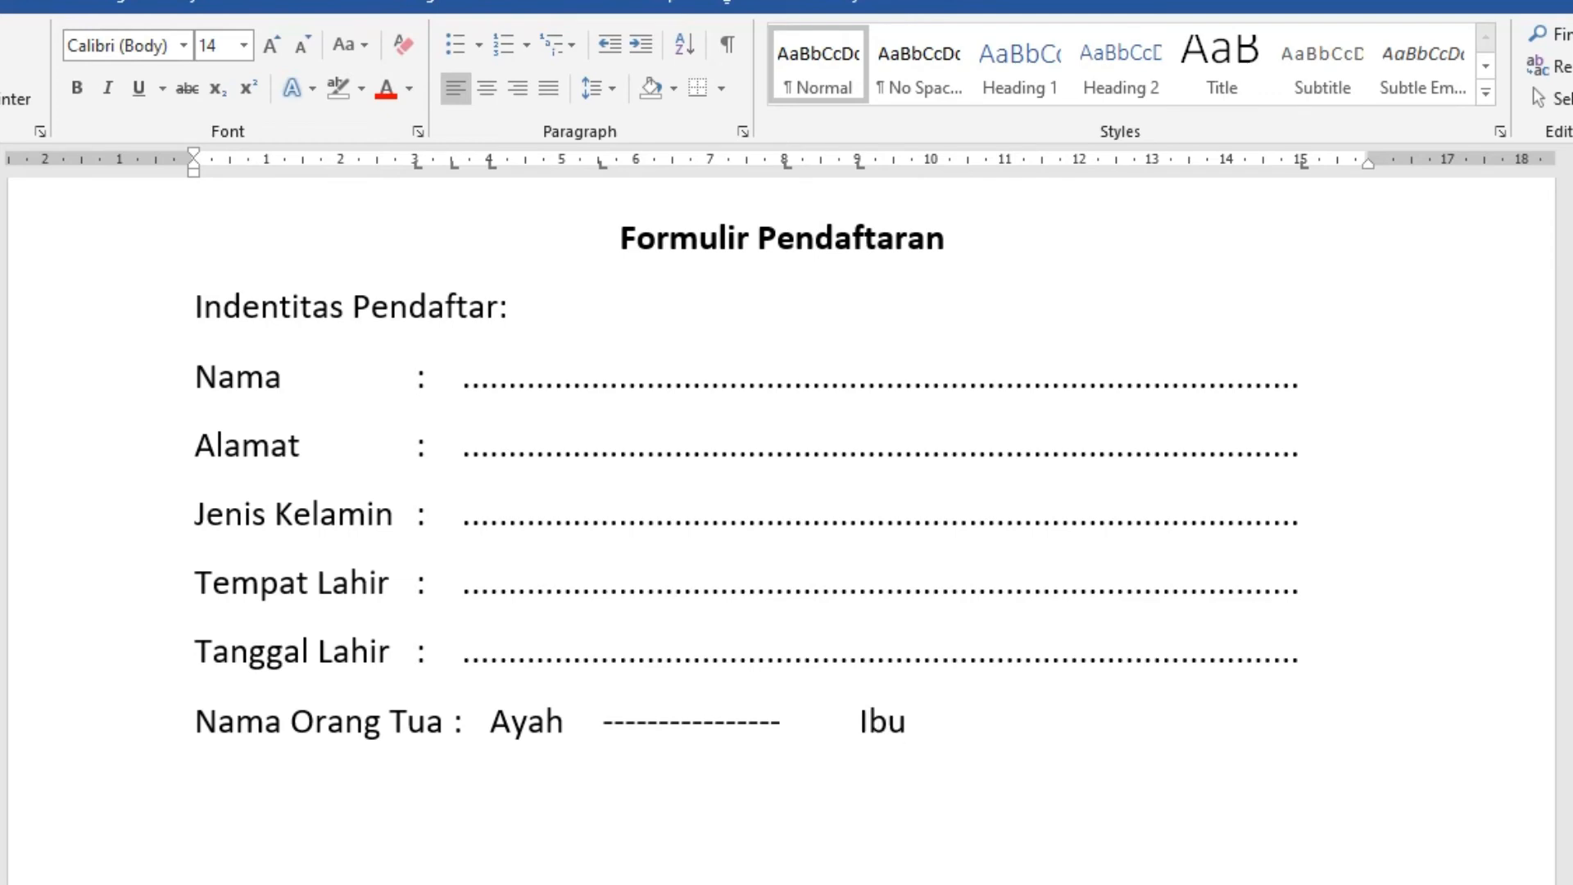
left_click(967, 161)
left_click_drag(967, 164, 942, 176)
key("Tab")
Step: Change the 15 cm tab stop's leader on this line to dashed (option 3) and fill the space after Ibu with it
double_click(1303, 164)
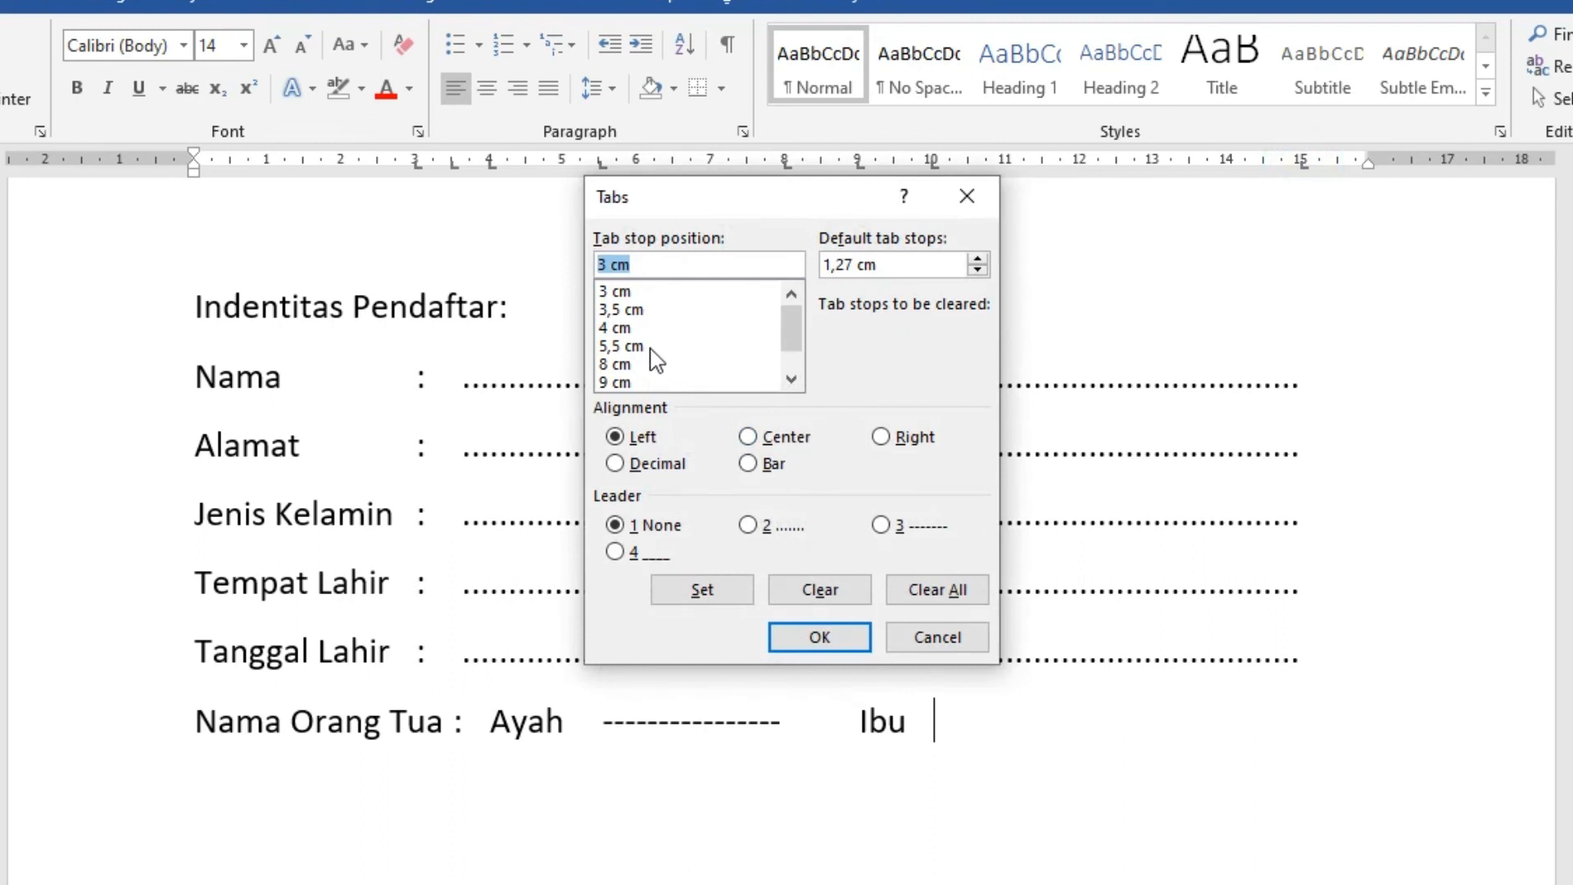
scroll(648, 360, "down", 1)
left_click(639, 381)
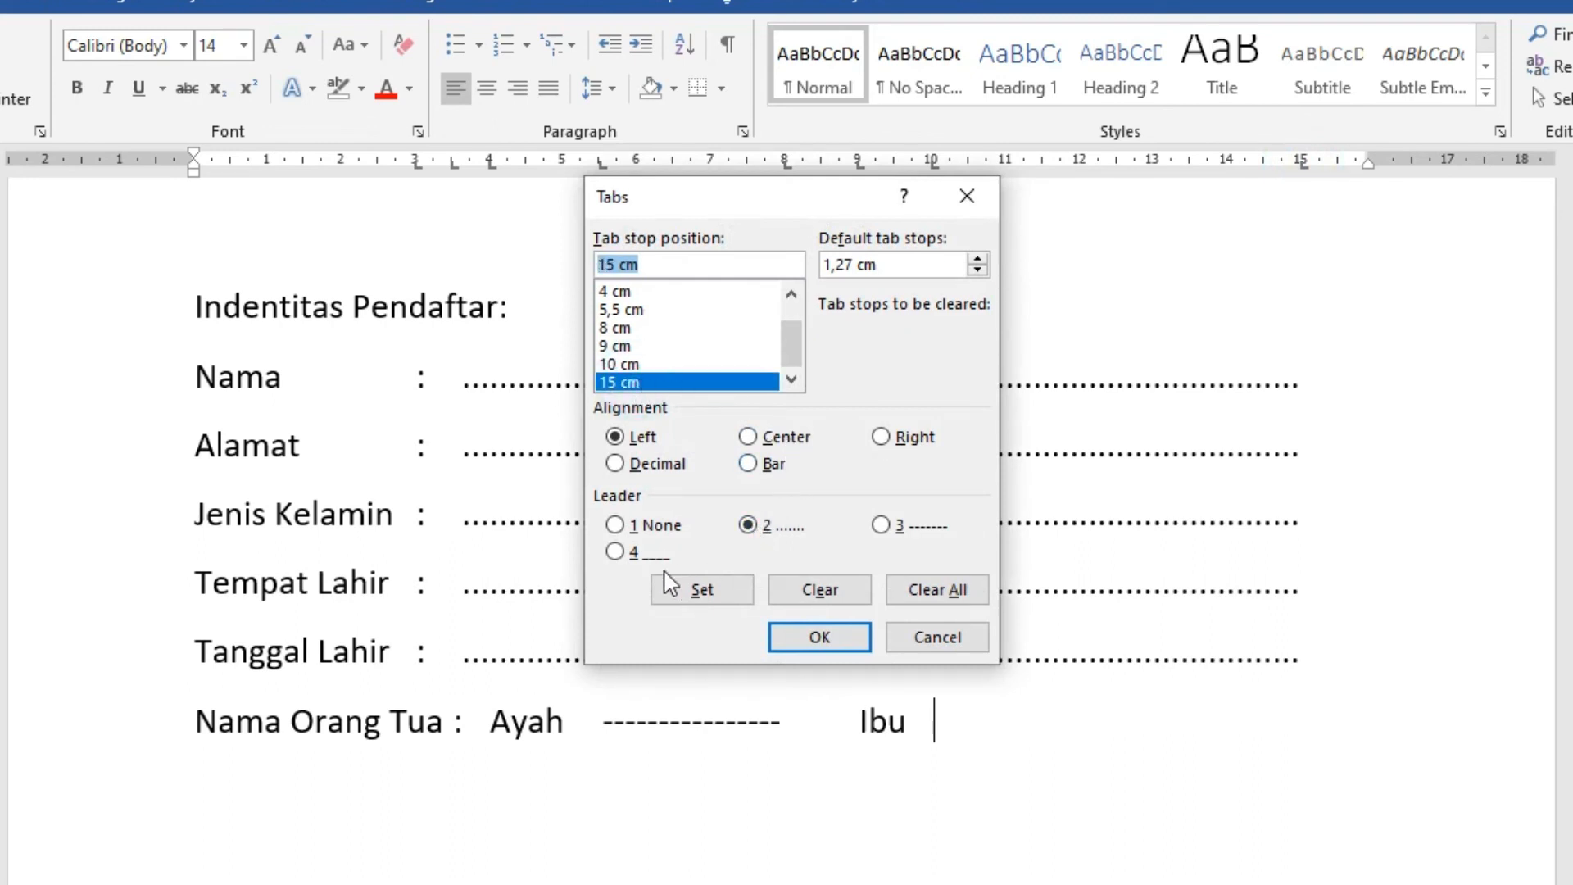
left_click(882, 525)
left_click(811, 637)
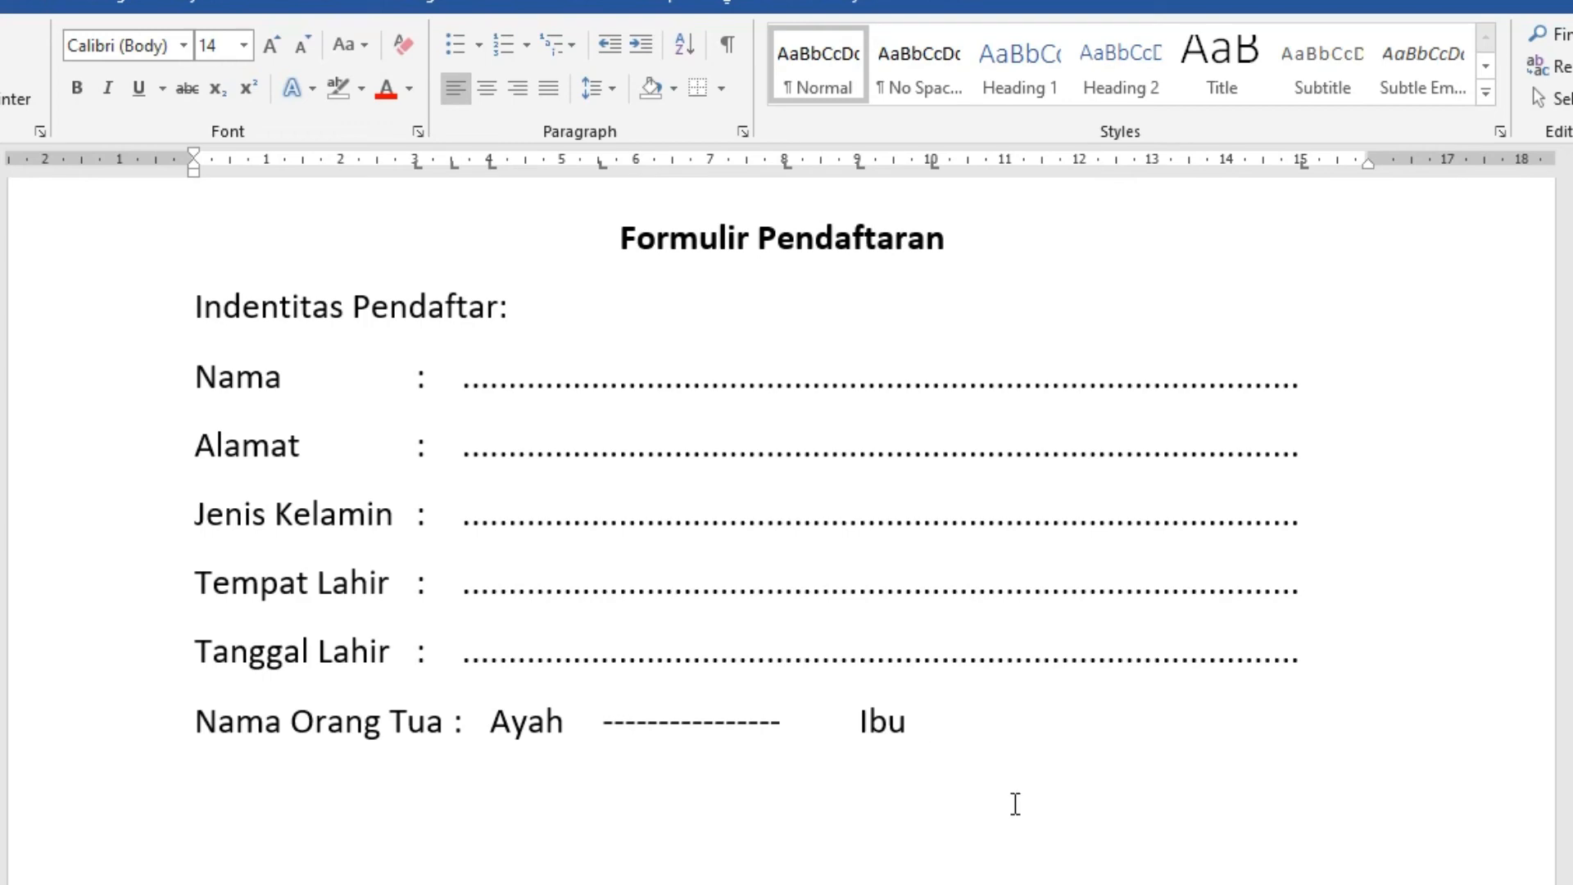
key("Tab")
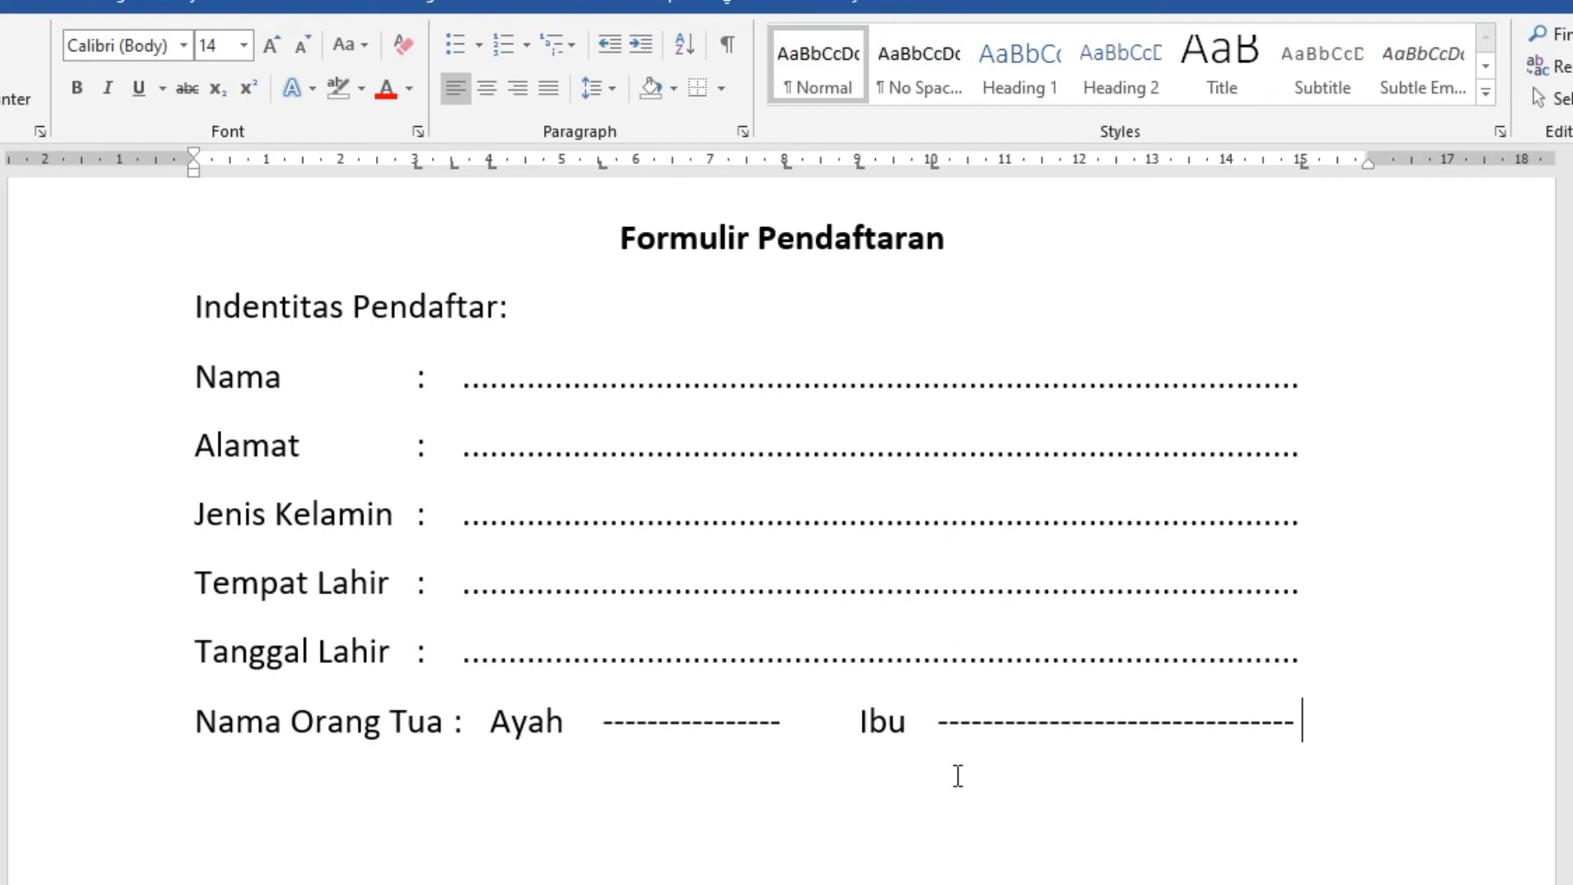
Step: Compare the ruler tab stops of the Nama to Tanggal Lahir lines with those of the Nama Orang Tua line
scroll(950, 770, "down", 2)
scroll(951, 762, "up", 2)
left_click_drag(195, 376, 1259, 660)
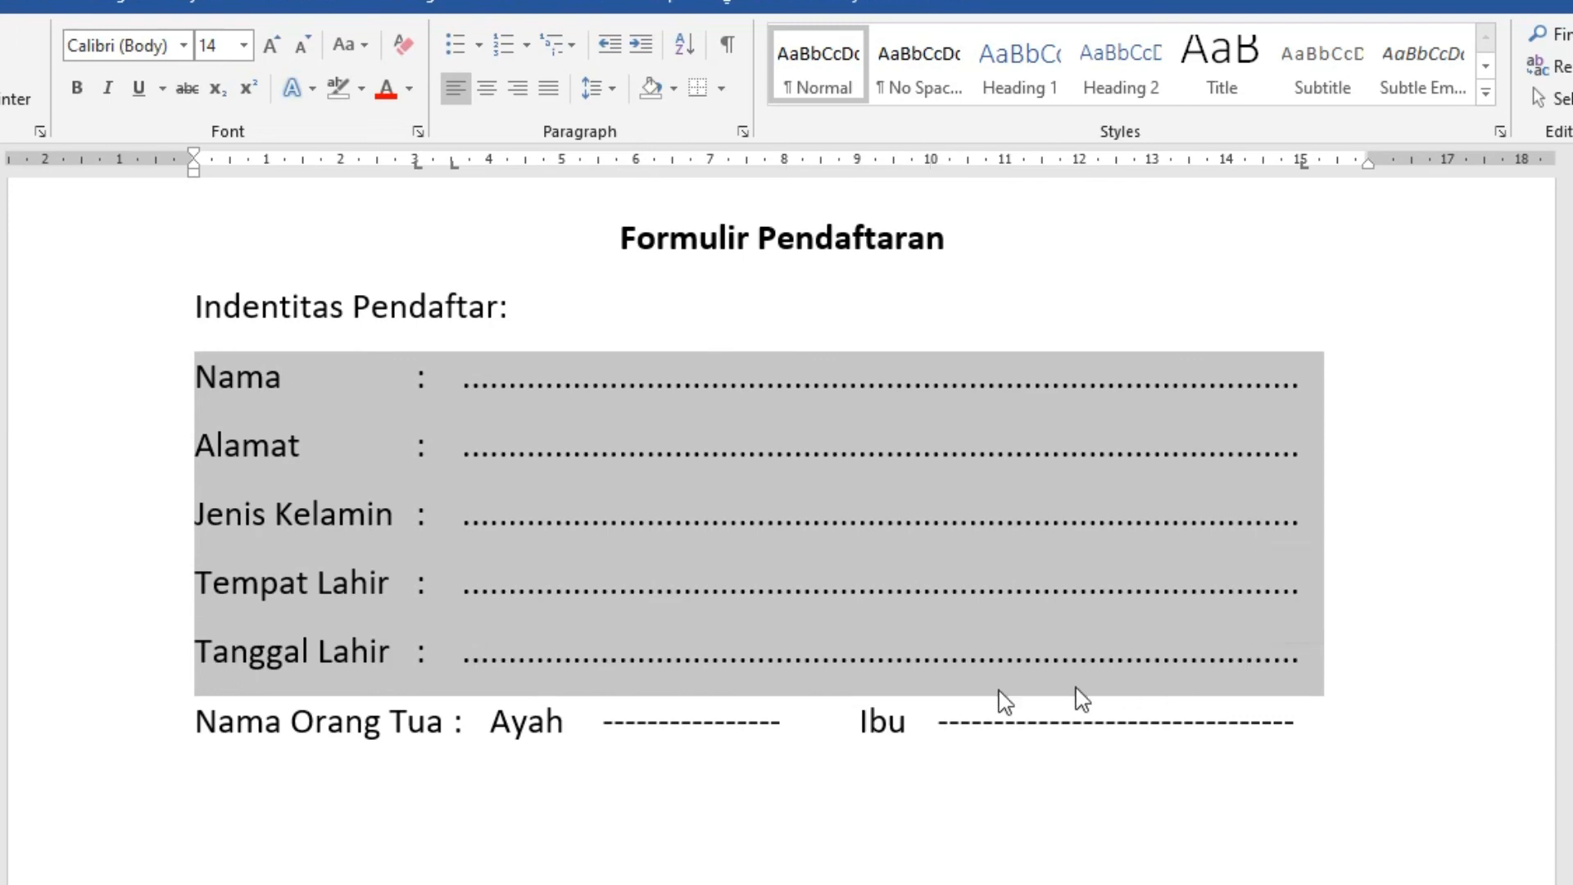
left_click(347, 746)
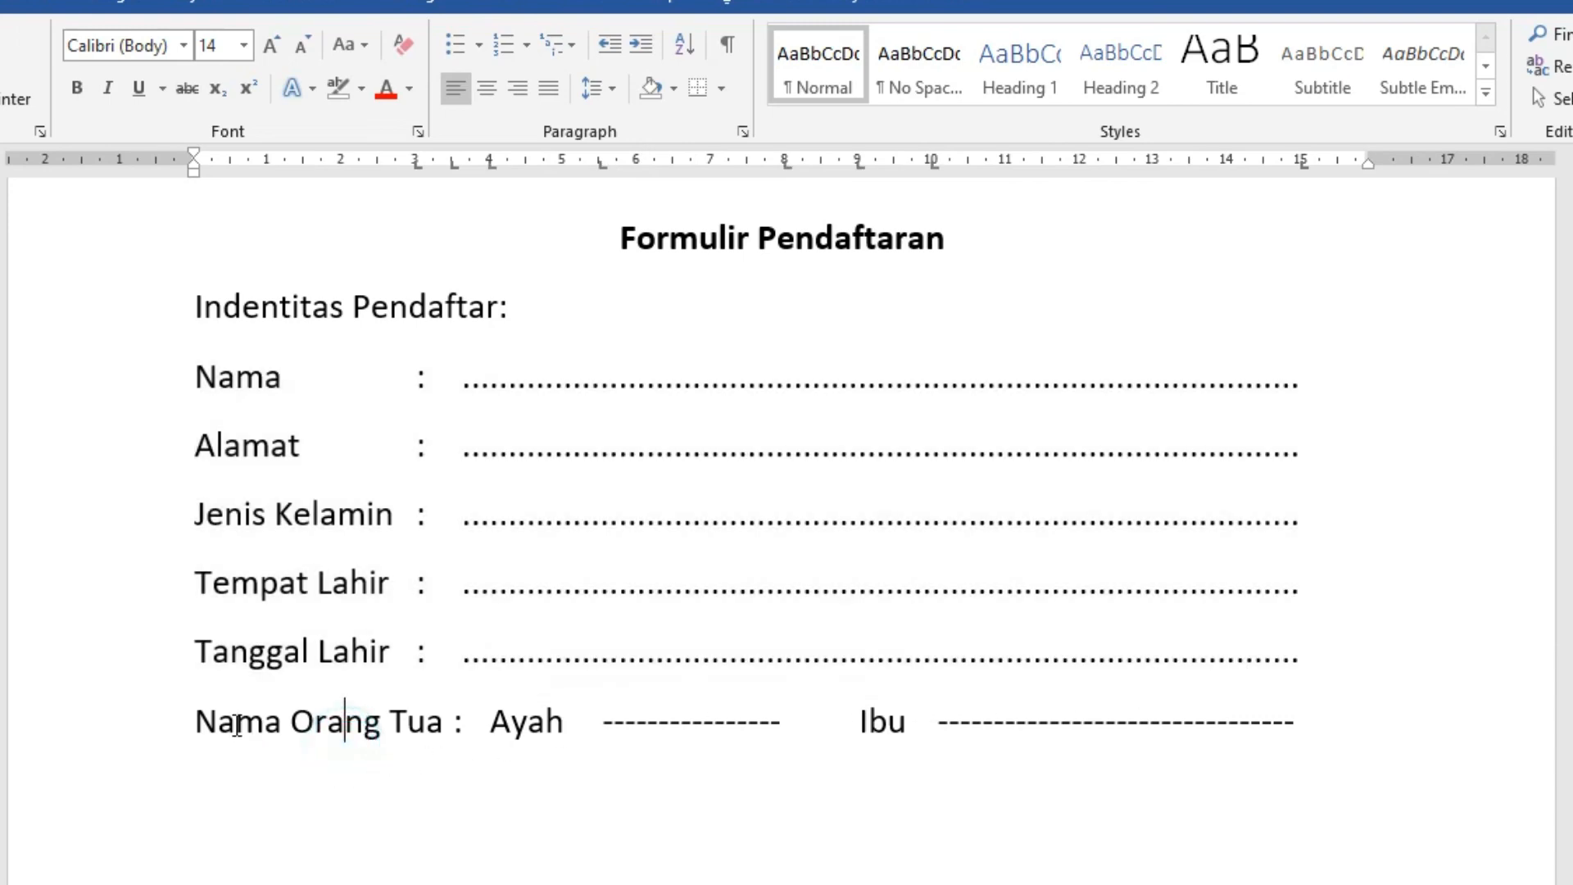
left_click_drag(197, 721, 1359, 730)
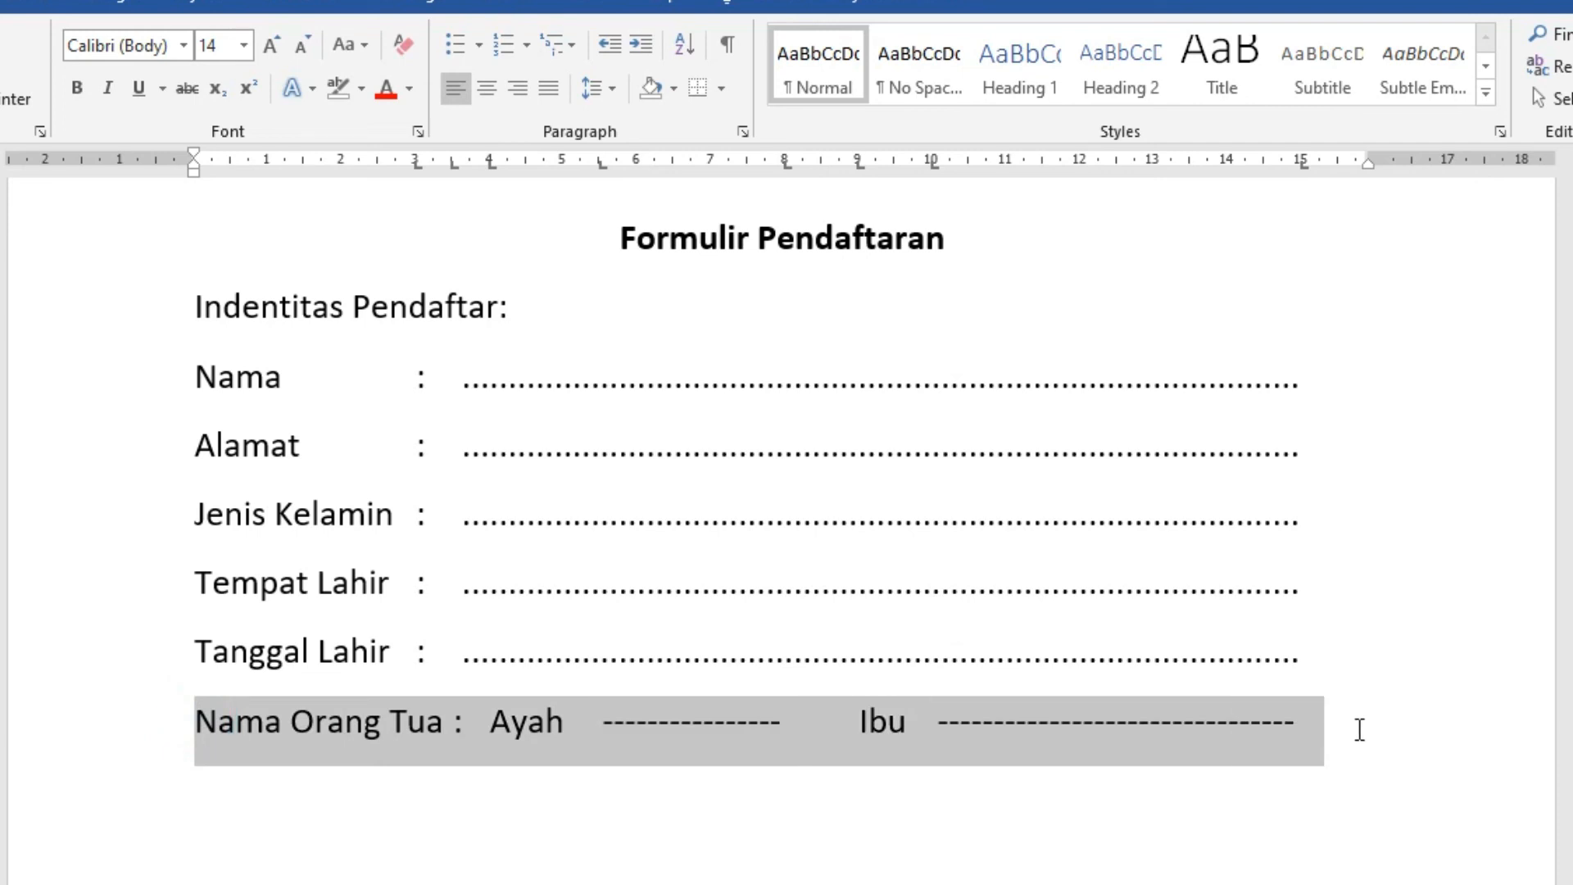
left_click(456, 801)
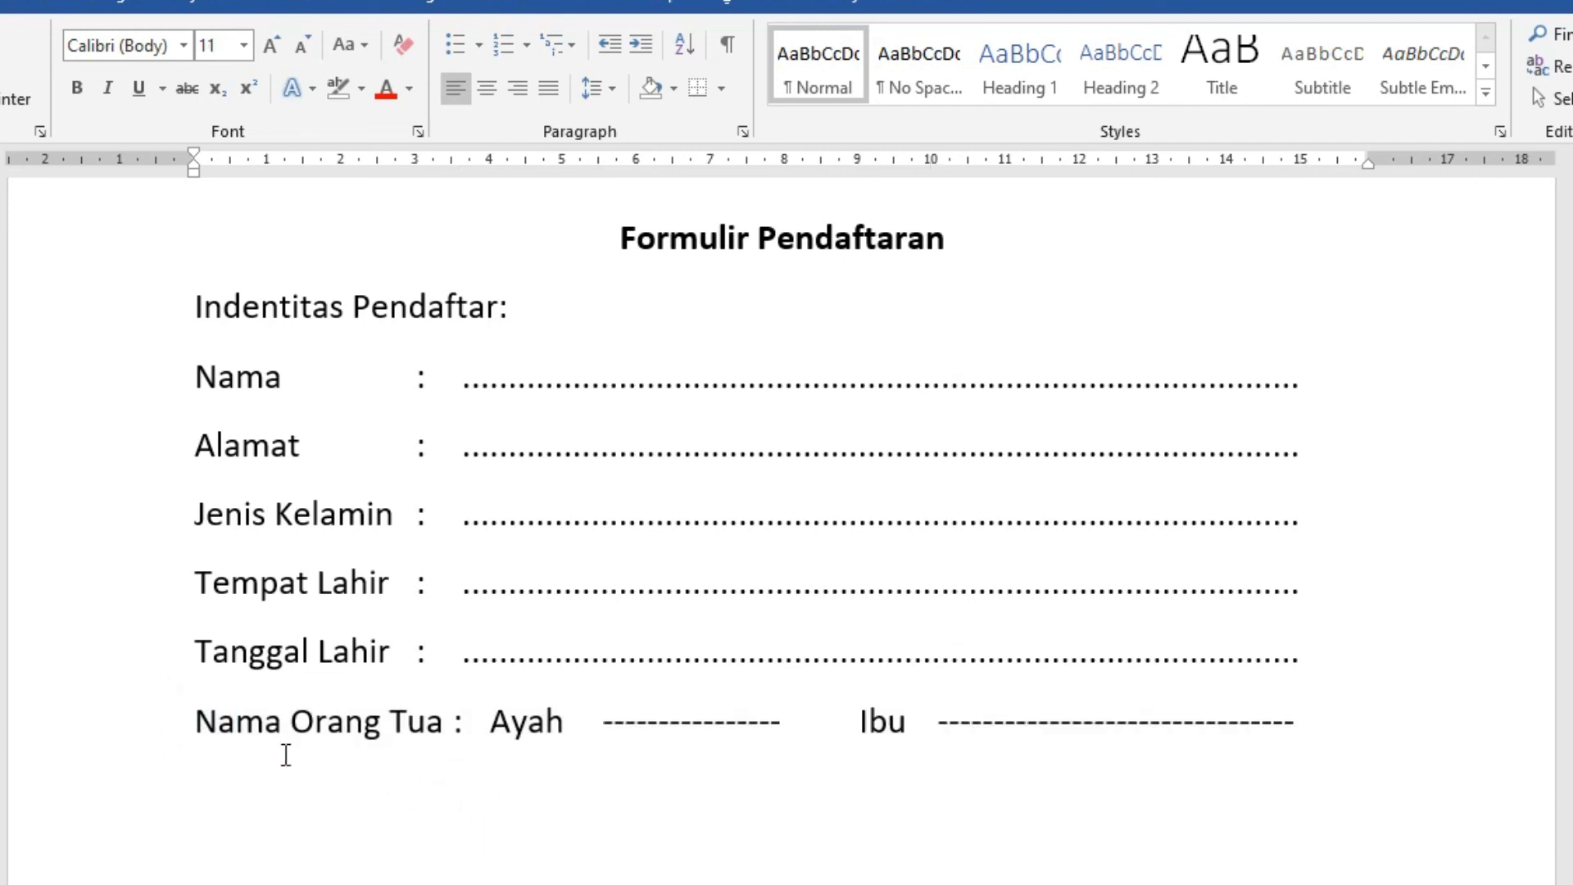
left_click_drag(194, 721, 1317, 730)
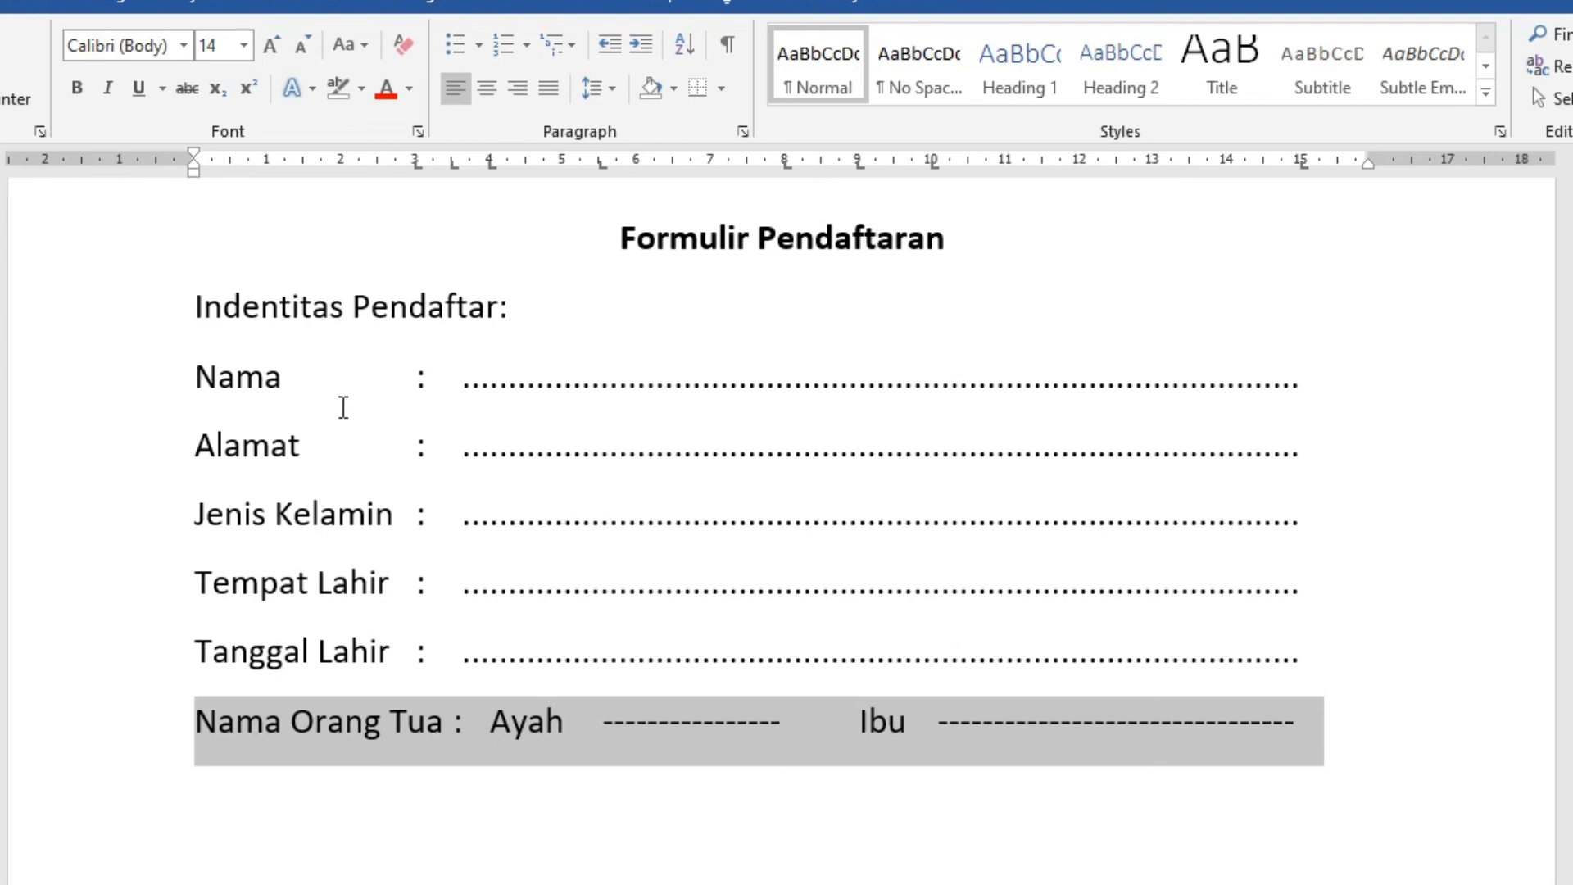
Step: Remove the 3 cm tab stop from the Nama through Tanggal Lahir lines and add a 4 cm tab stop to them
left_click(419, 380)
left_click_drag(191, 382, 768, 670)
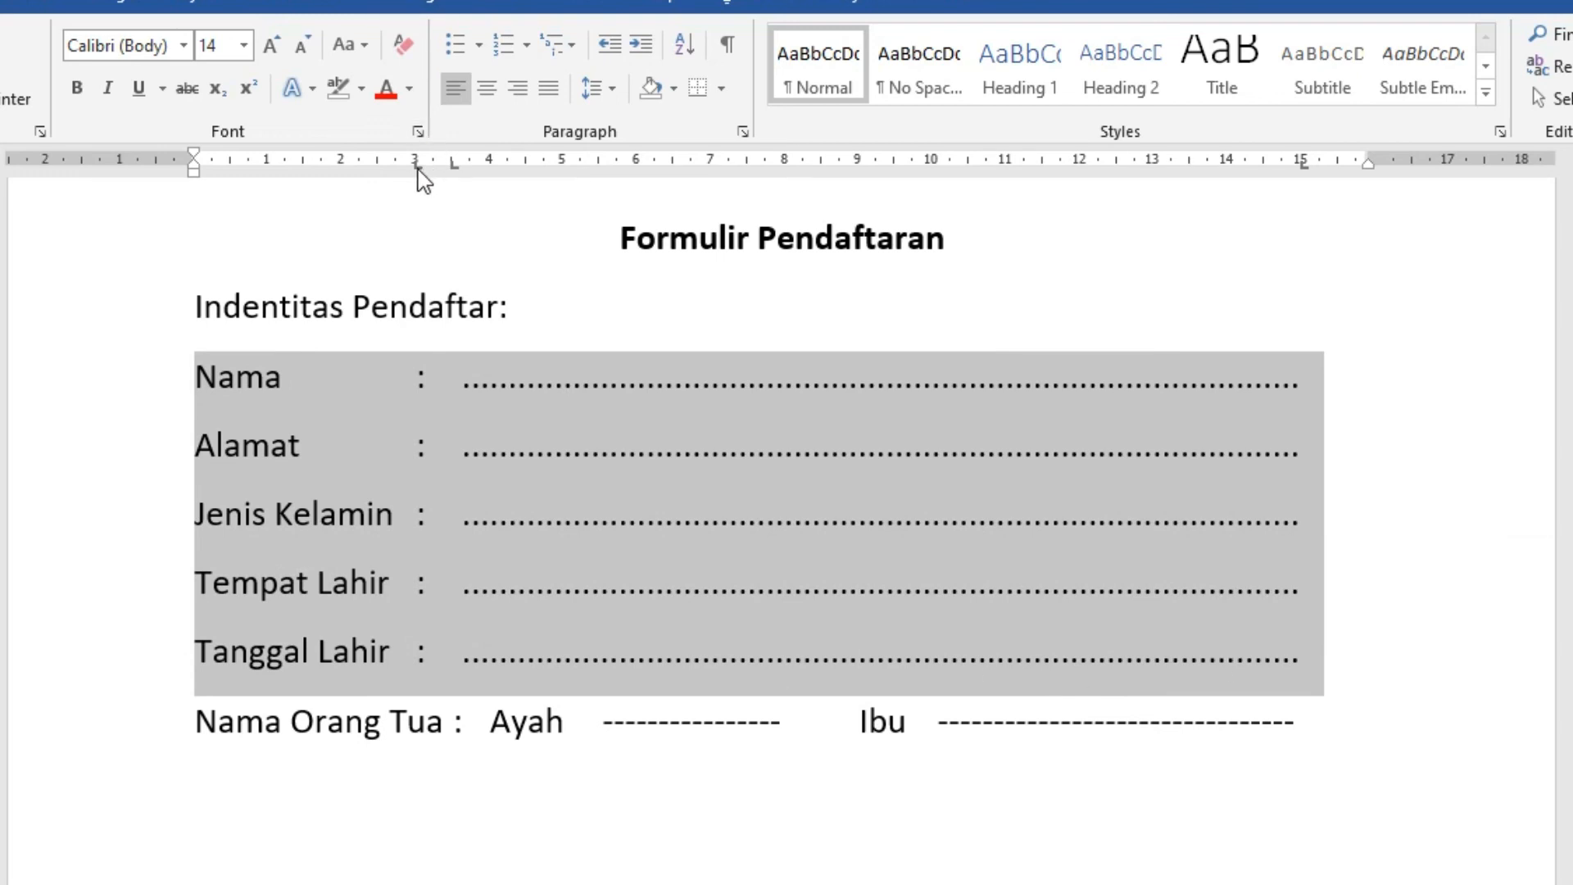
left_click_drag(416, 163, 418, 218)
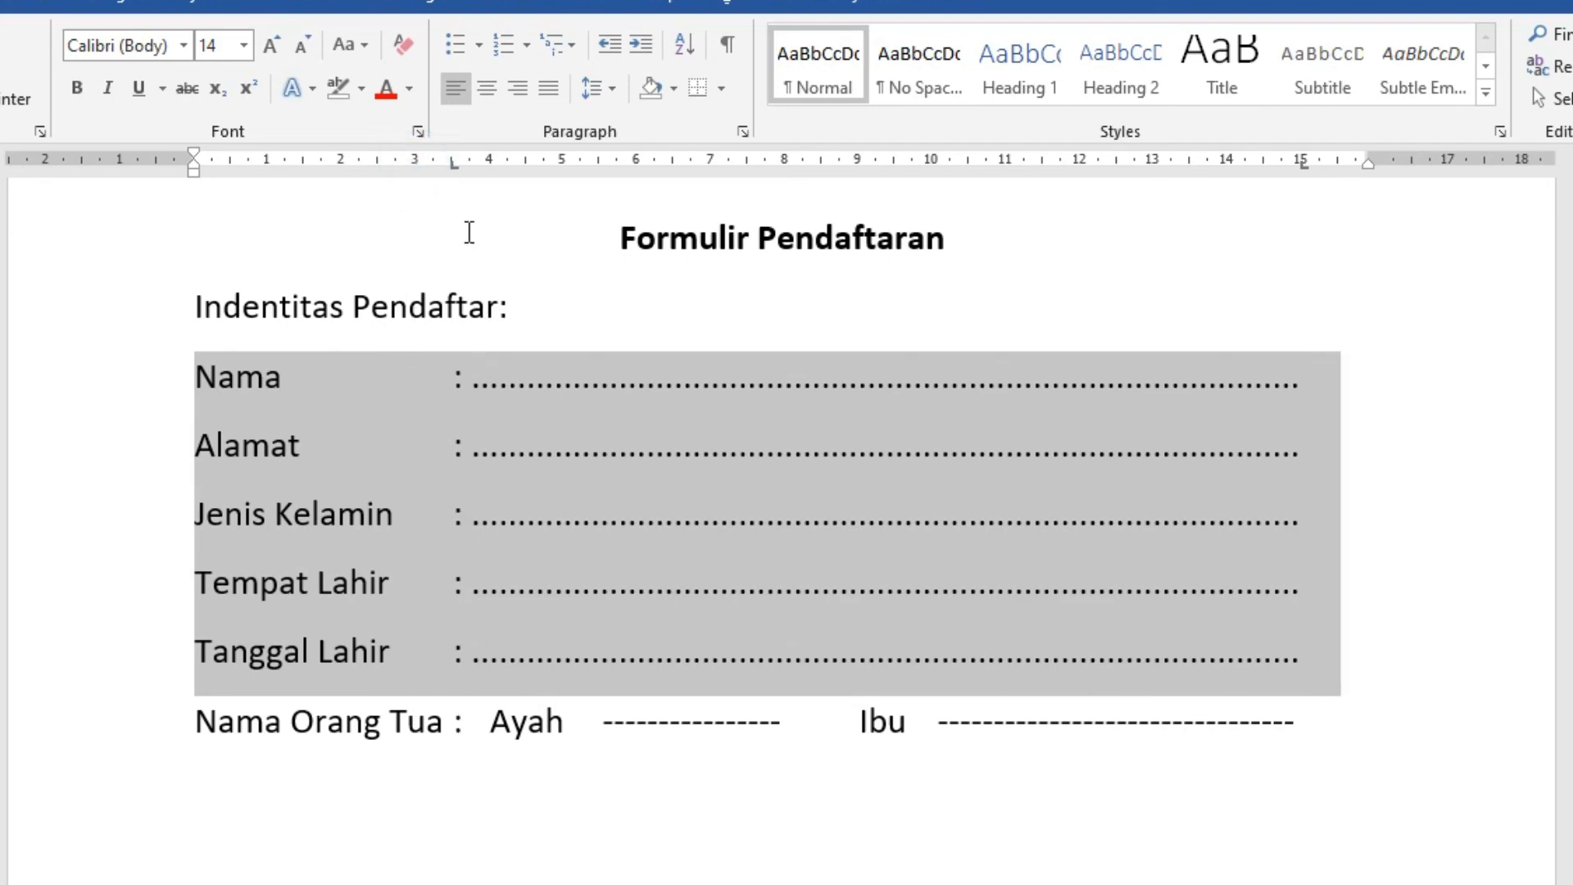
left_click(488, 163)
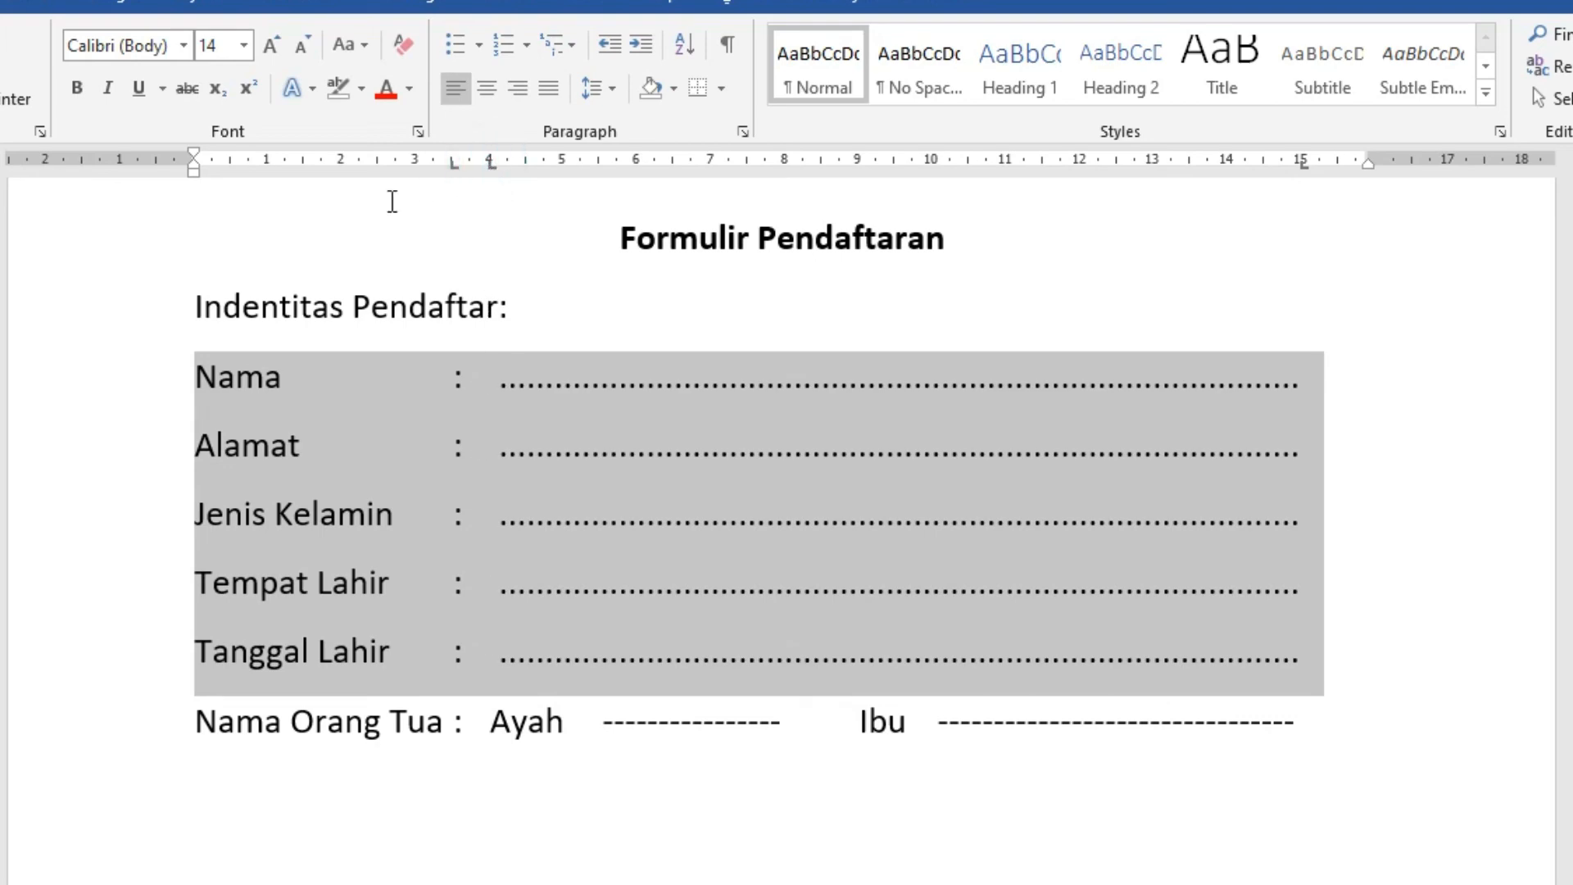
left_click(806, 840)
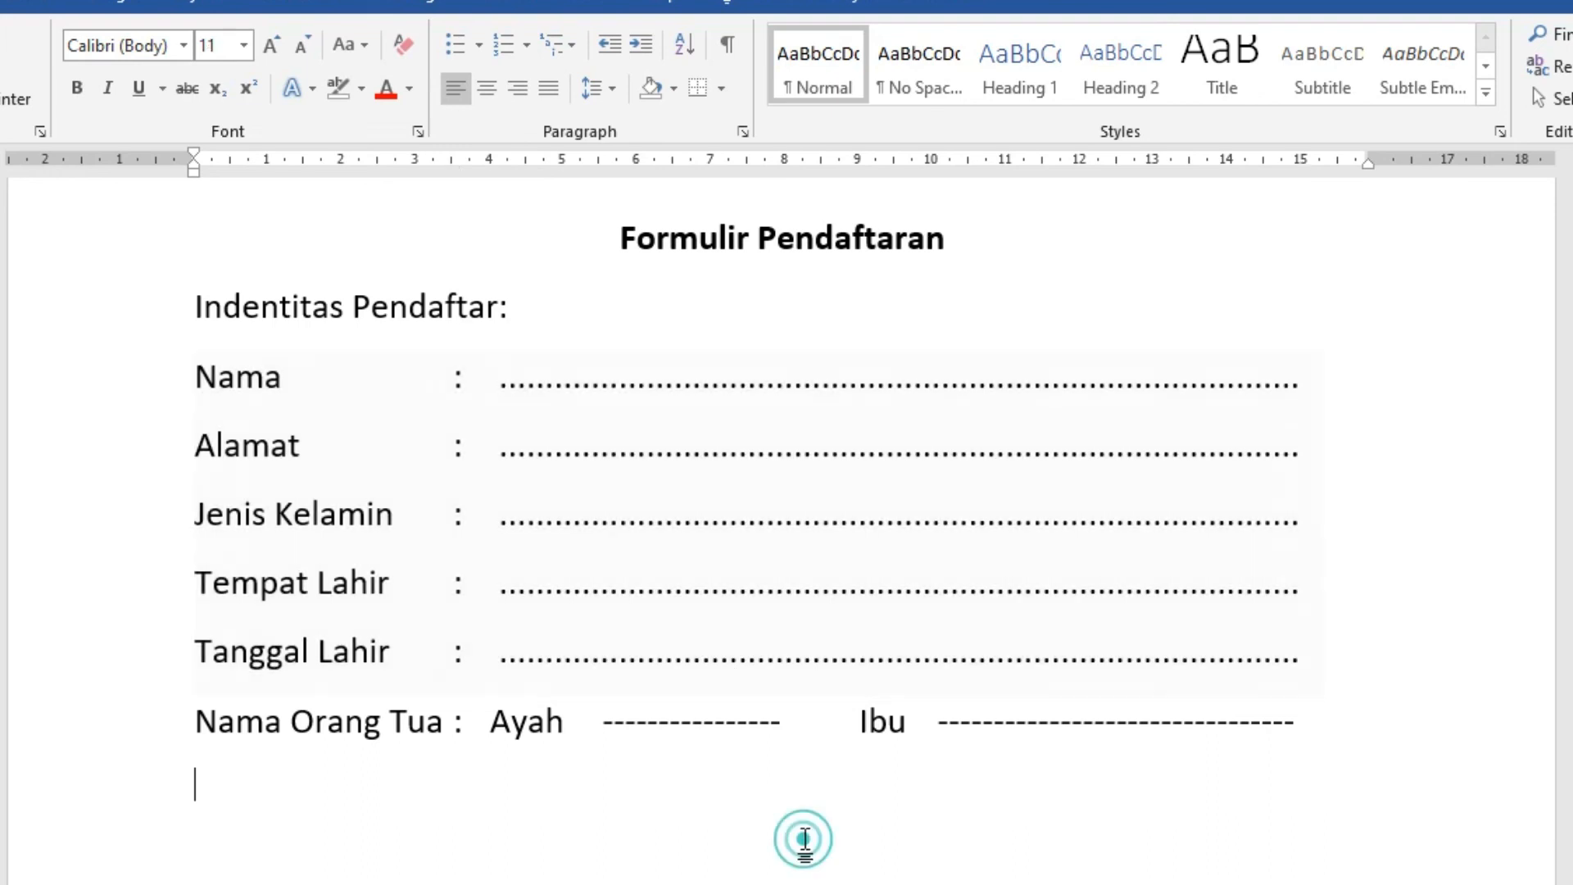